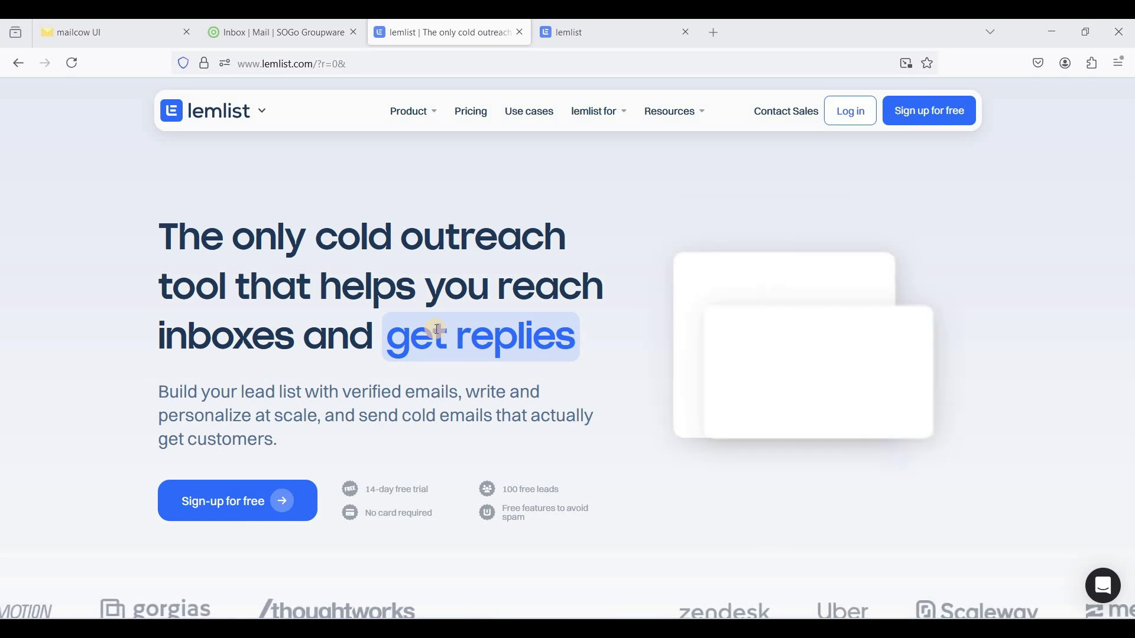
# Step: Switch to the lemlist dashboard showing the Getting started checklist at 0%
pyautogui.click(612, 32)
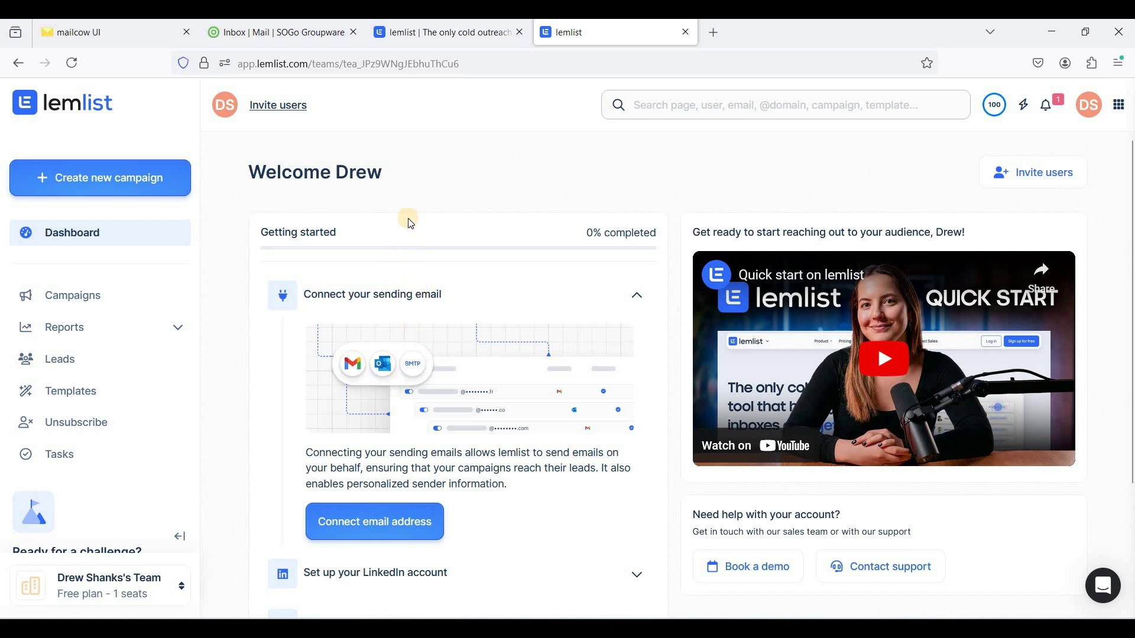
pyautogui.scroll(-1, 409, 223)
pyautogui.scroll(1, 409, 222)
# Step: Review the three webshanks.shop mailboxes in mailcow, then go back to lemlist
pyautogui.click(118, 36)
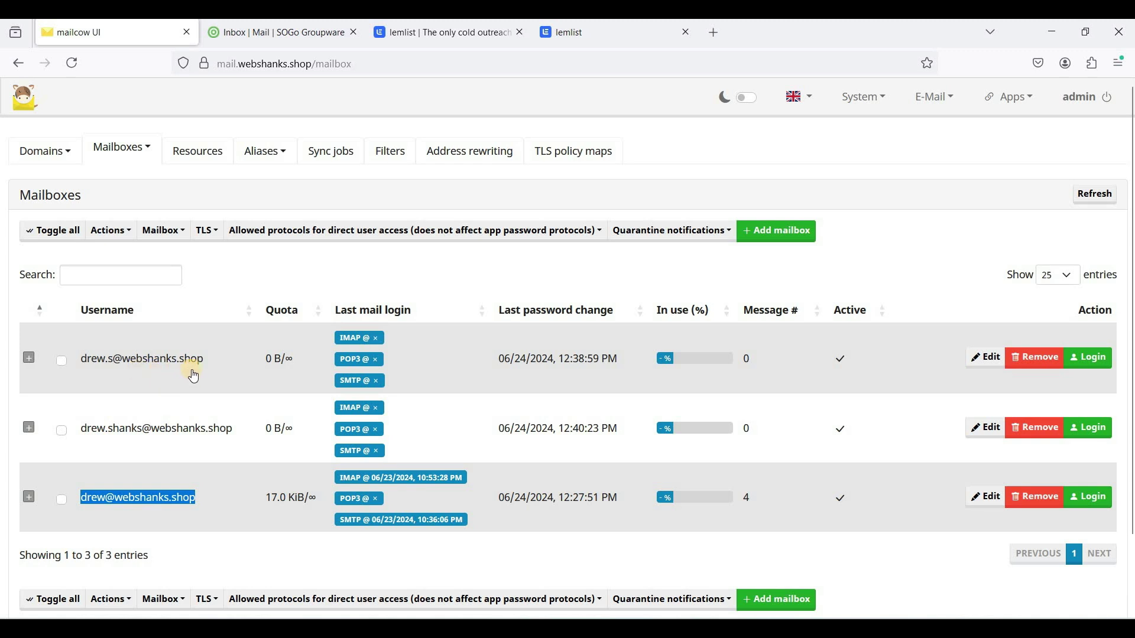
pyautogui.click(250, 206)
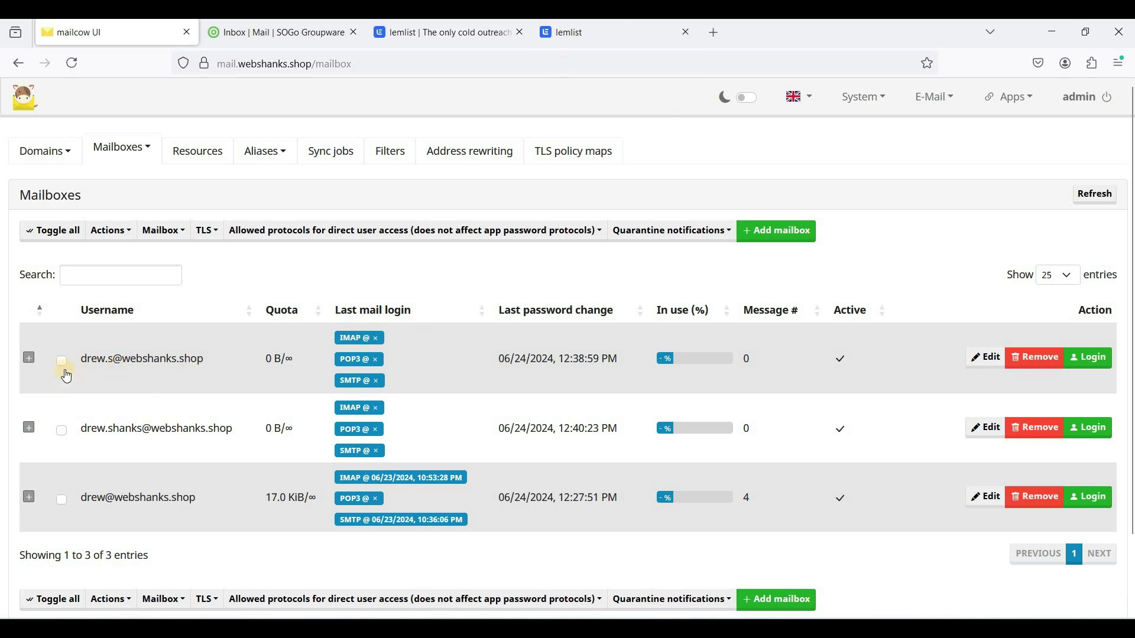
pyautogui.click(592, 34)
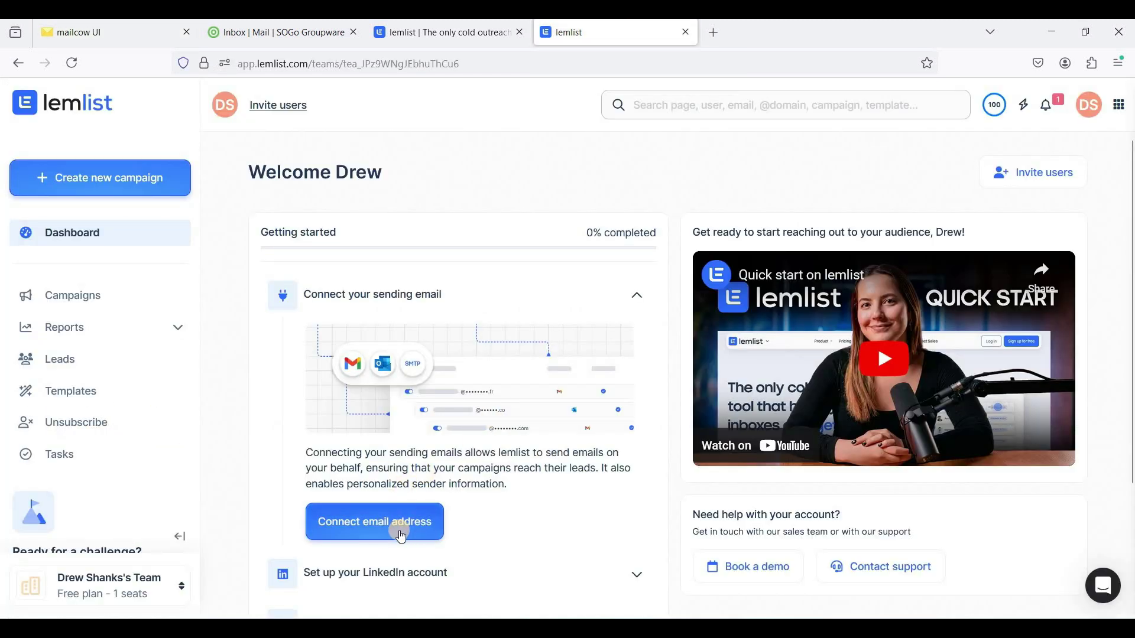
# Step: Start connecting a sending address with Other email provider (SMTP/IMAP)
pyautogui.click(399, 532)
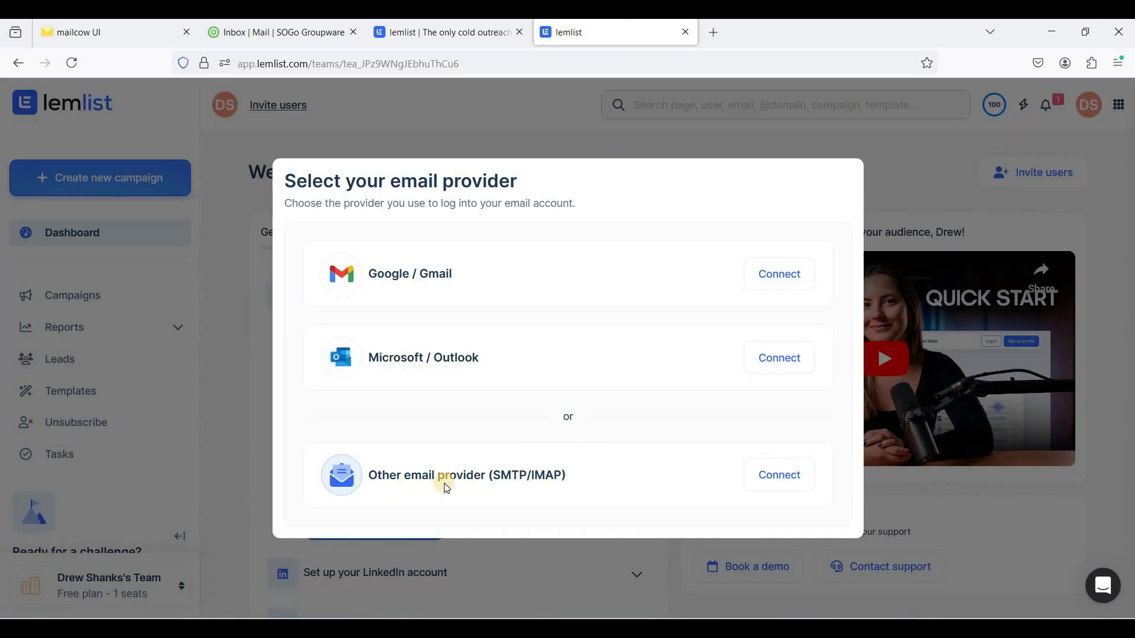
pyautogui.click(773, 477)
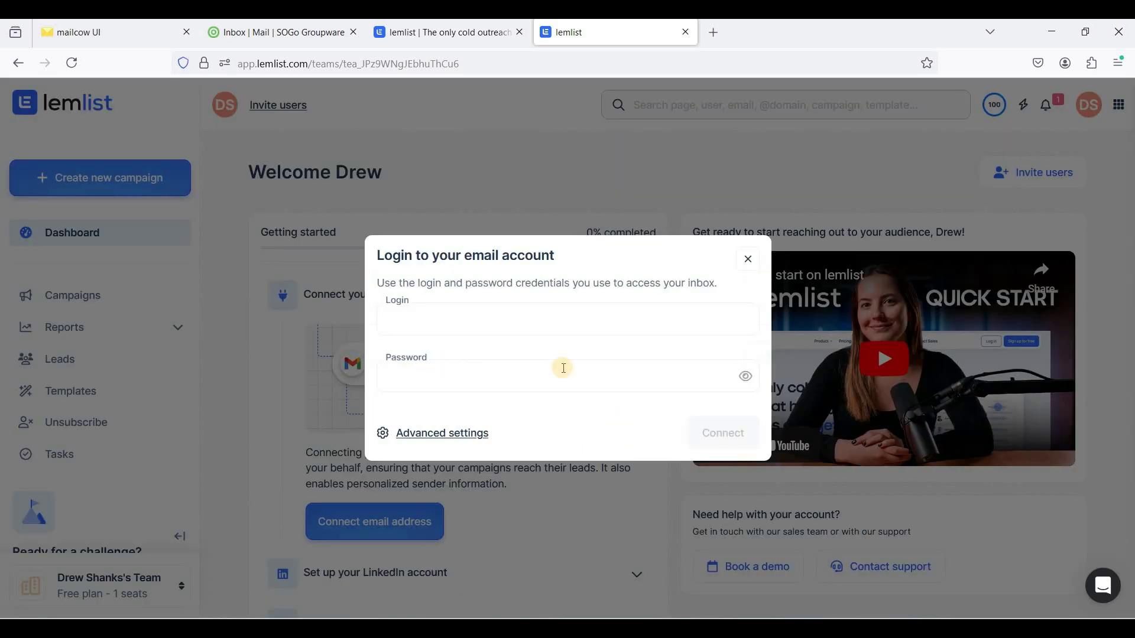
pyautogui.click(495, 319)
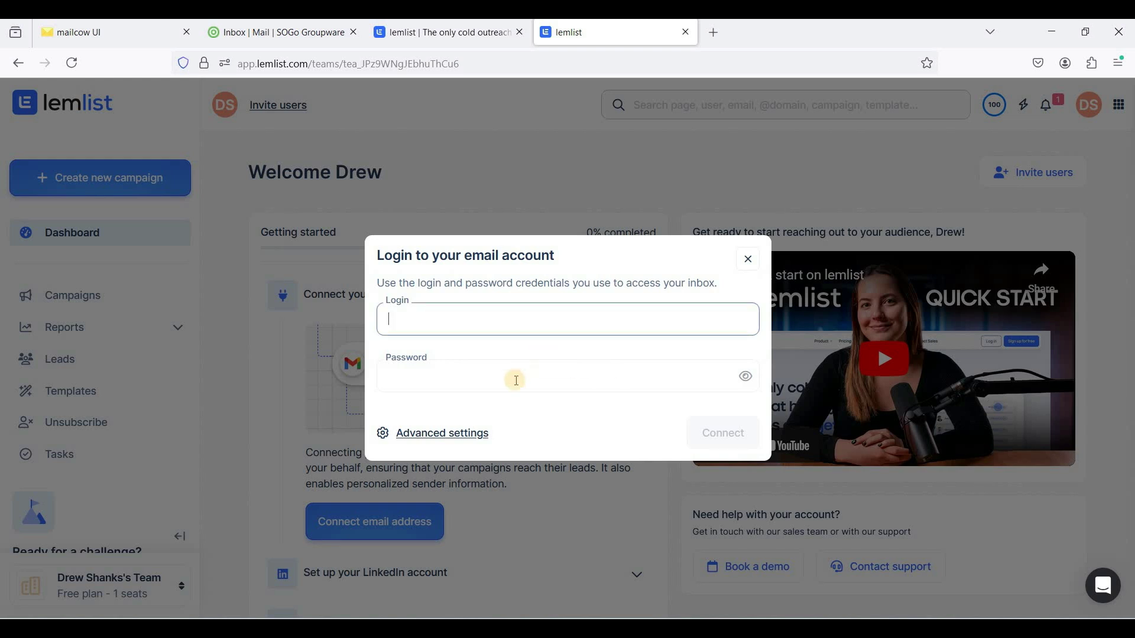
pyautogui.click(118, 33)
pyautogui.moveTo(78, 359); pyautogui.dragTo(213, 358)
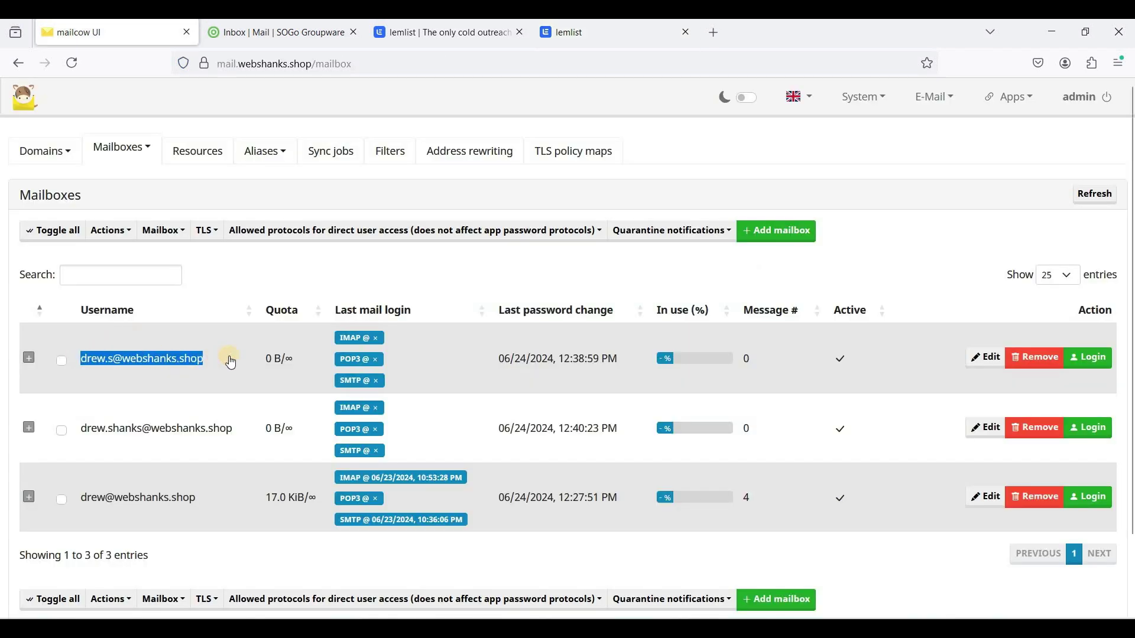
pyautogui.hotkey('ctrl', 'c')
pyautogui.click(603, 33)
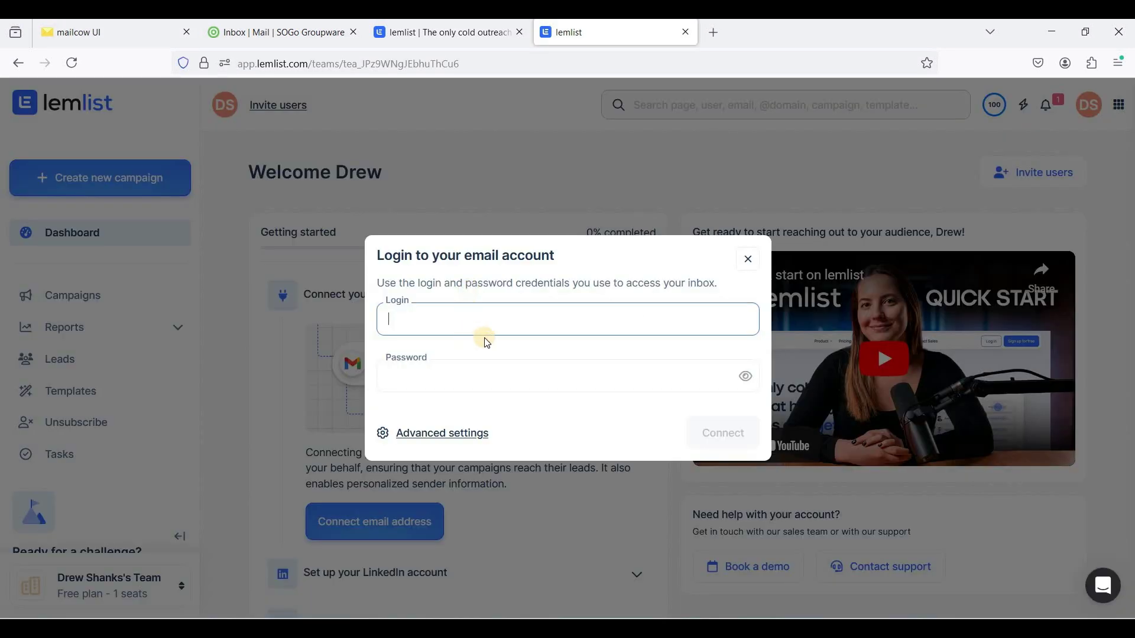
pyautogui.hotkey('ctrl', 'v')
pyautogui.click(506, 378)
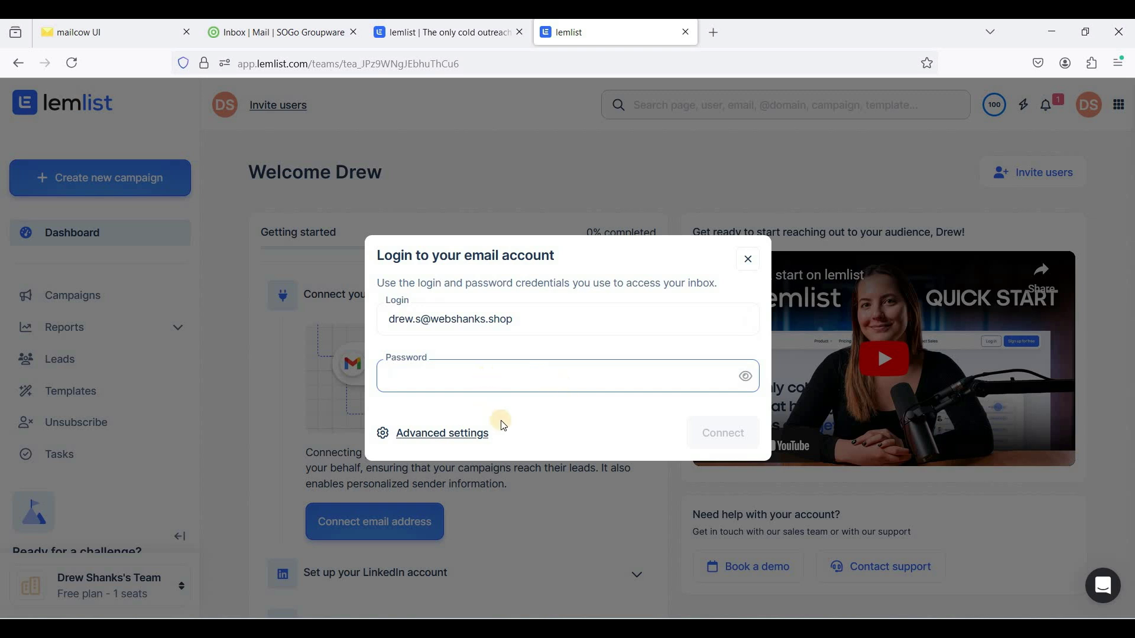
pyautogui.hotkey('ctrl', 'v')
pyautogui.click(706, 436)
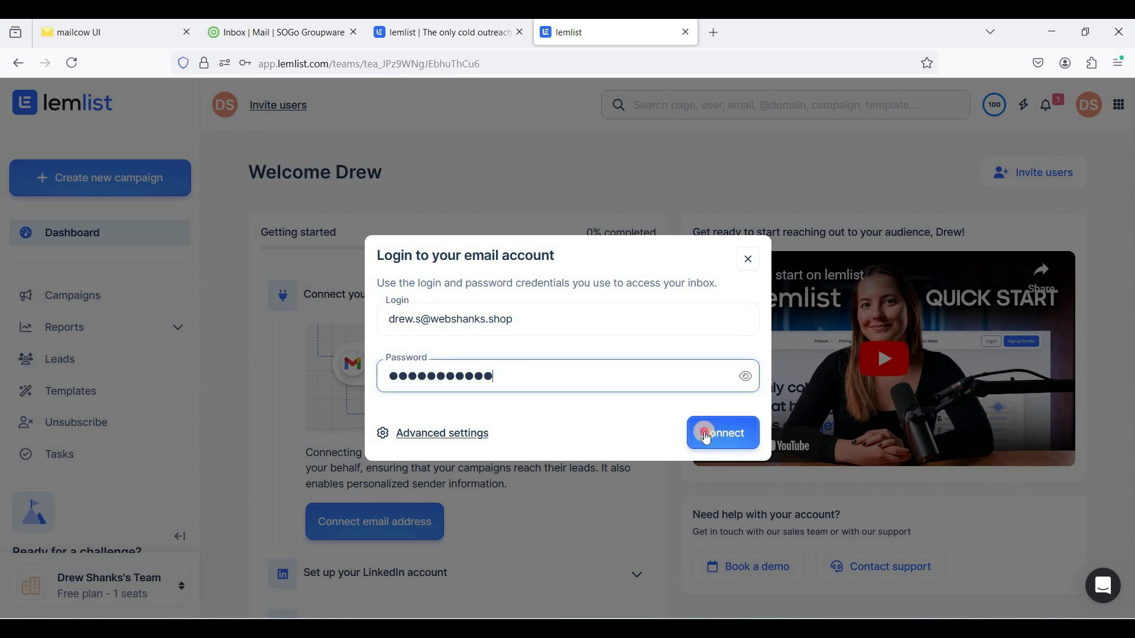
pyautogui.click(720, 431)
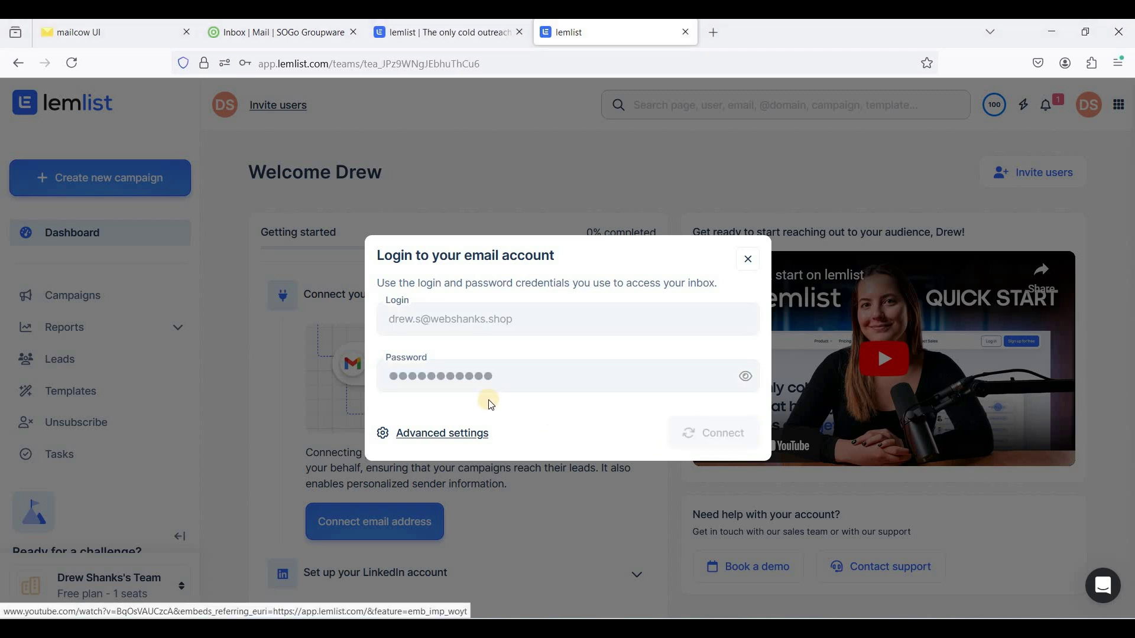
# Step: Under Advanced settings, set the SMTP server to mail.webshanks.shop on port 587
pyautogui.click(445, 436)
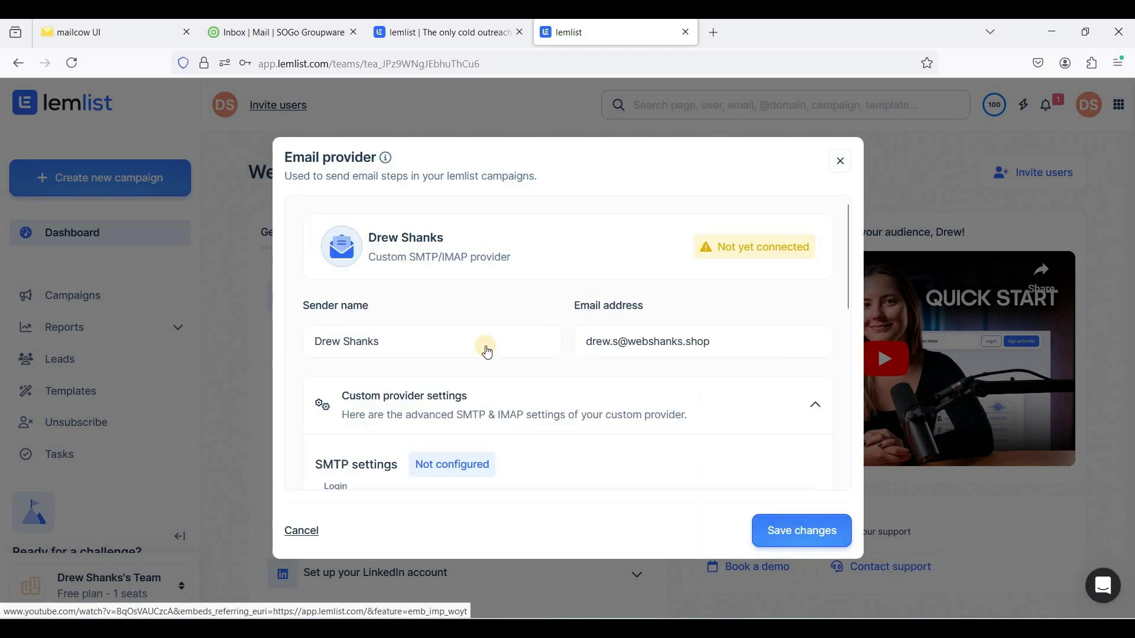
pyautogui.scroll(-3, 479, 348)
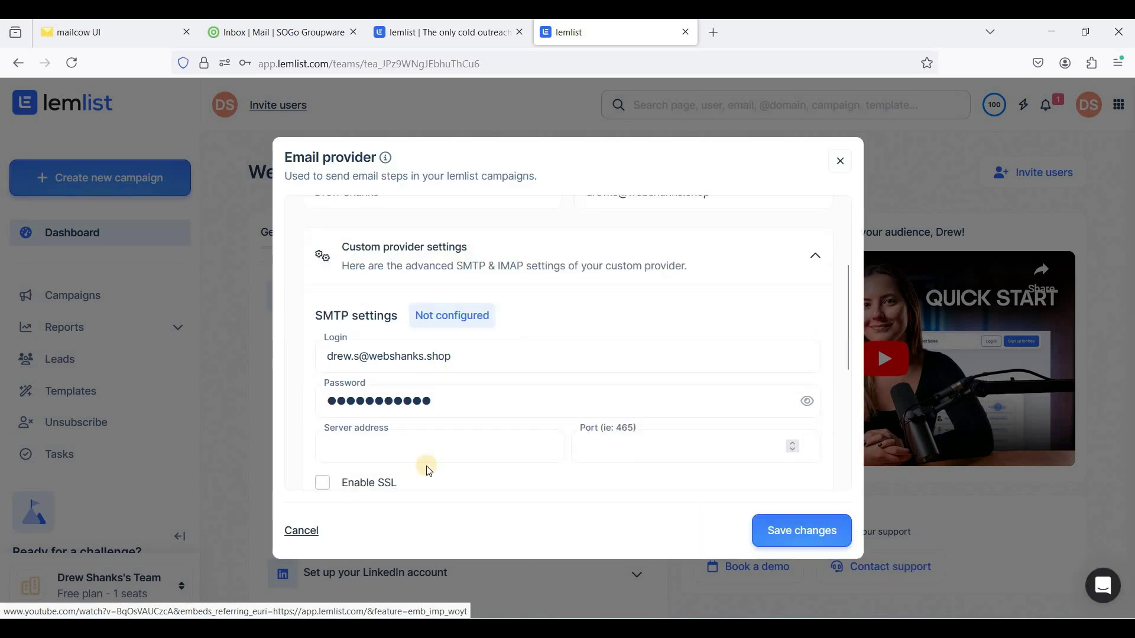
pyautogui.click(413, 457)
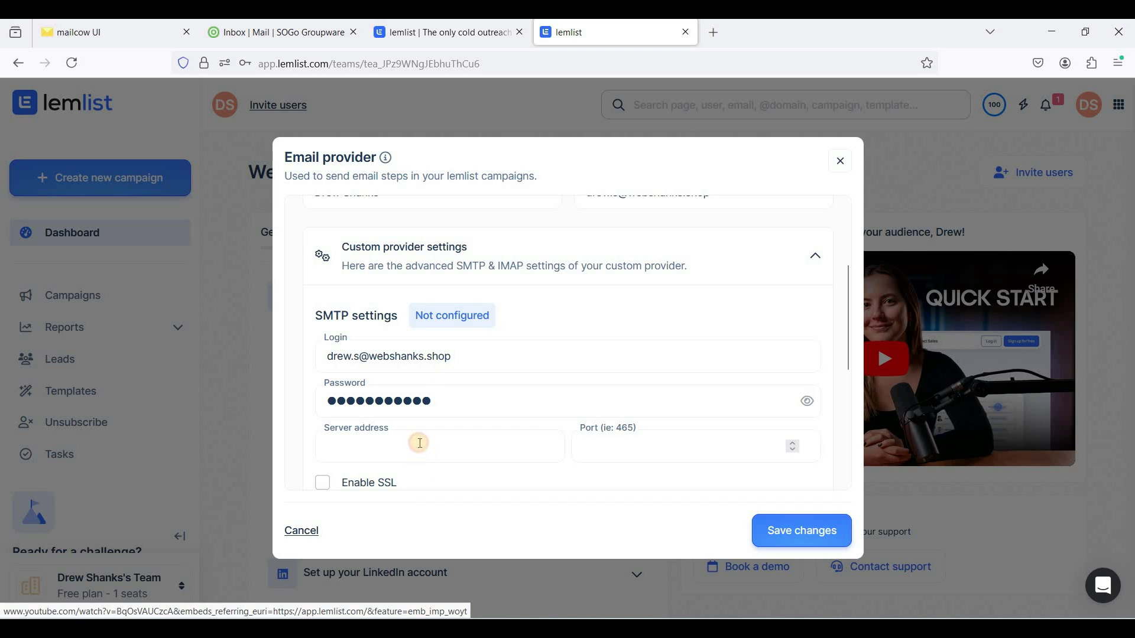
pyautogui.click(419, 444)
pyautogui.write('mail.webshanks.shop')
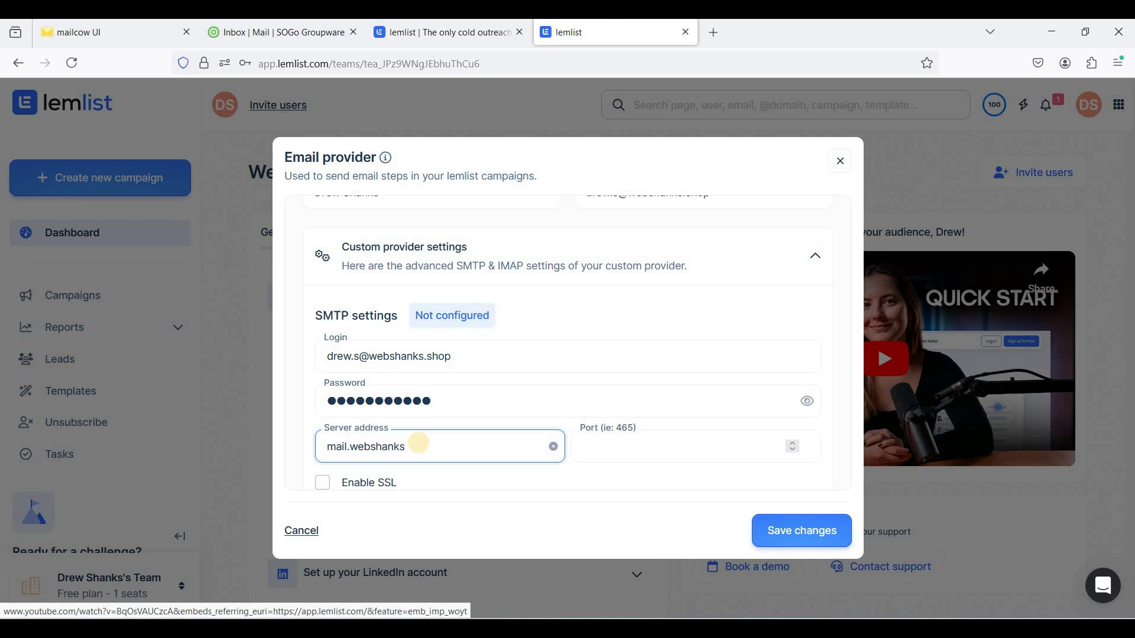
pyautogui.click(592, 446)
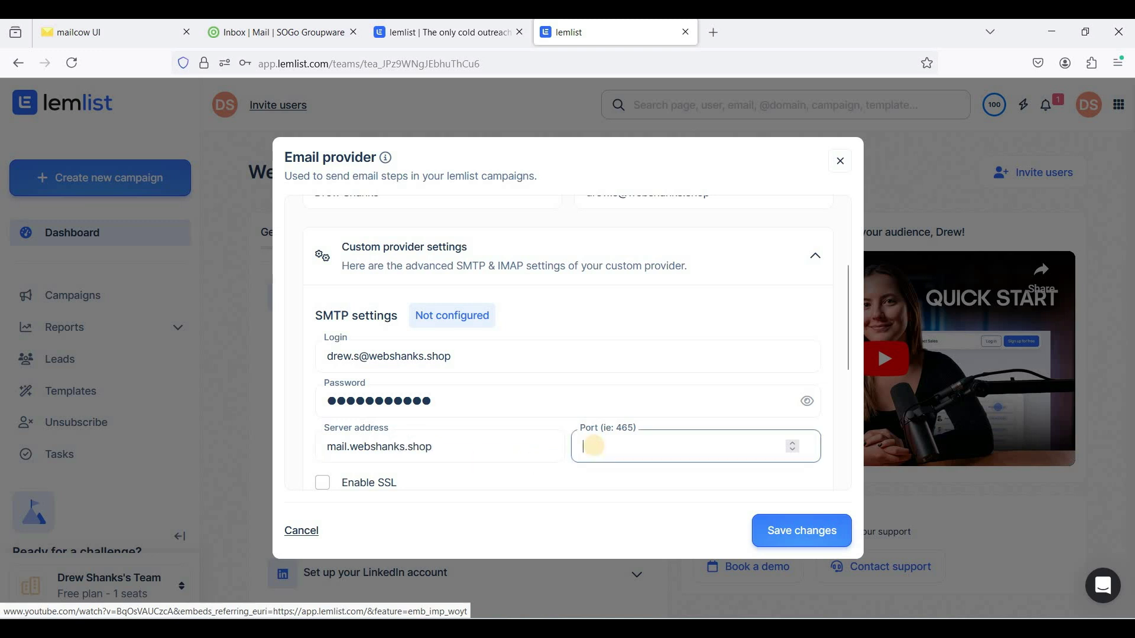
pyautogui.write('587')
pyautogui.click(888, 379)
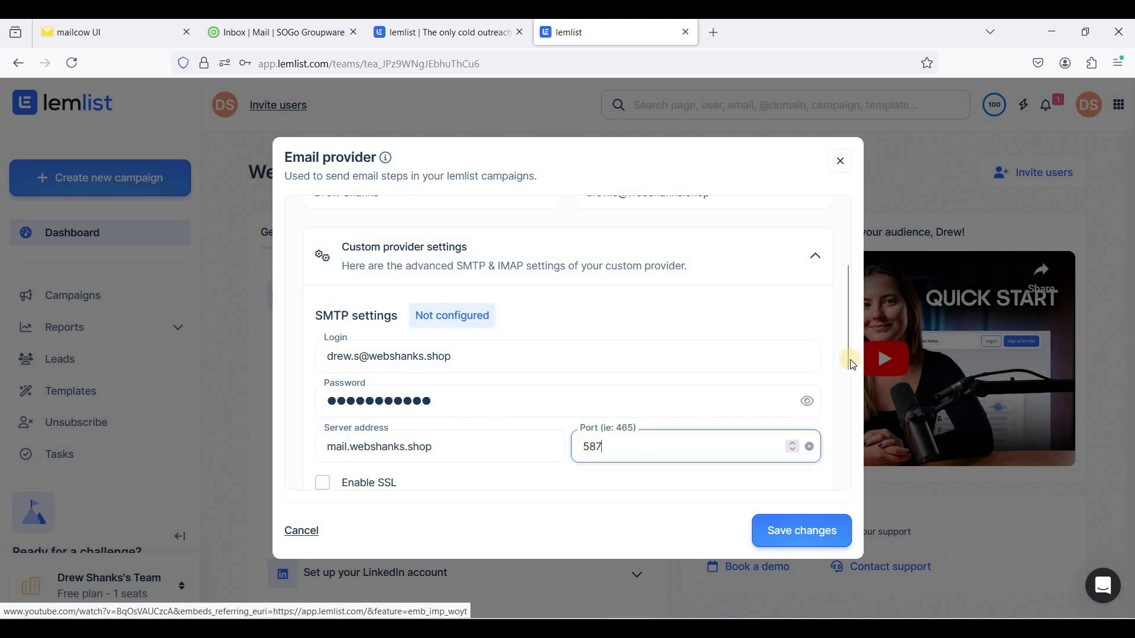
pyautogui.moveTo(849, 359); pyautogui.dragTo(849, 395)
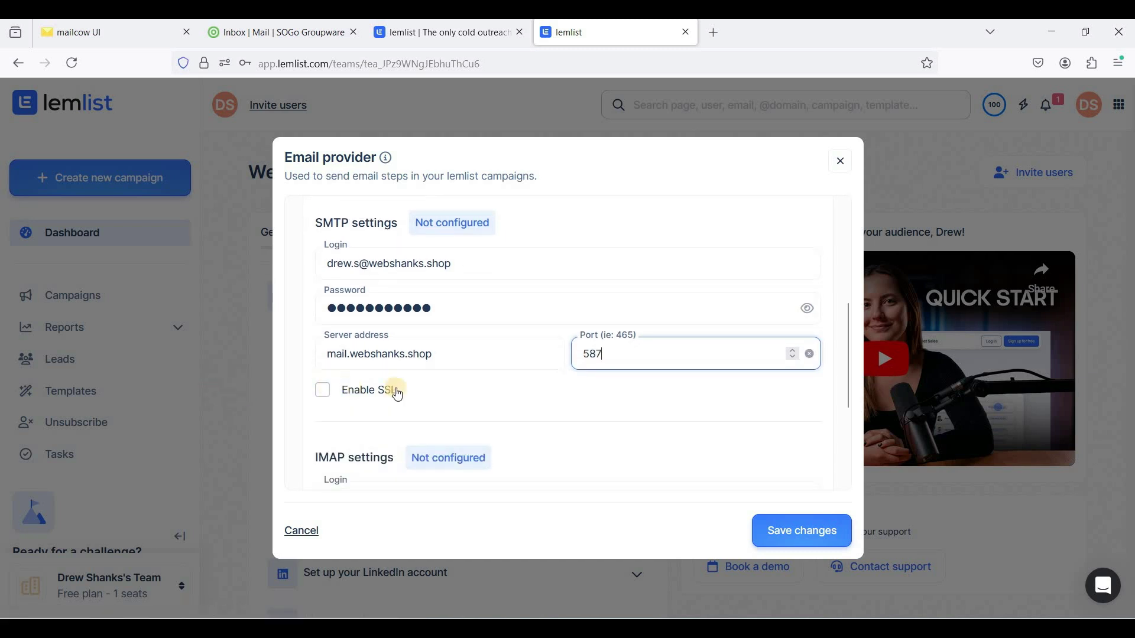
pyautogui.click(626, 355)
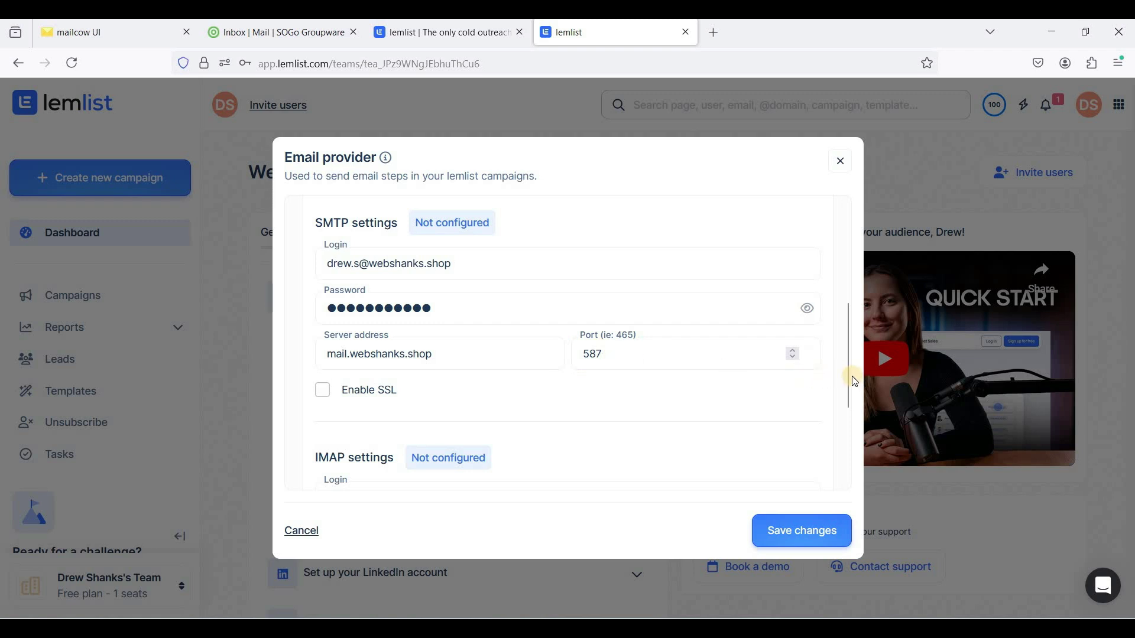
pyautogui.moveTo(849, 382); pyautogui.dragTo(854, 479)
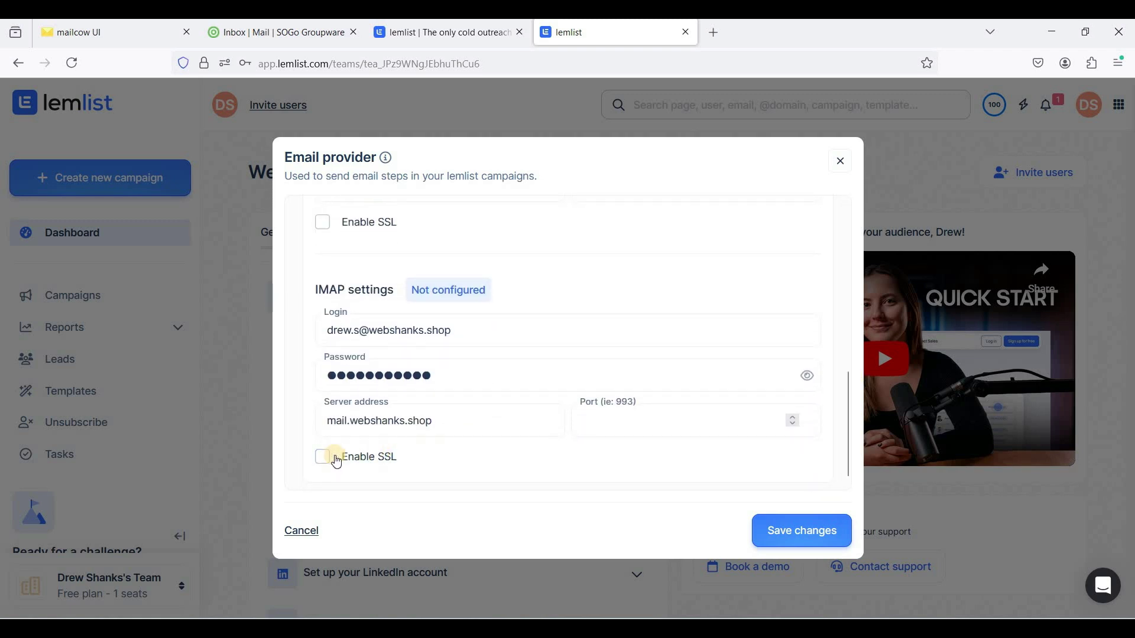
# Step: Enable IMAP SSL, confirm the secure-connection warning, use IMAP port 993, and save
pyautogui.click(364, 457)
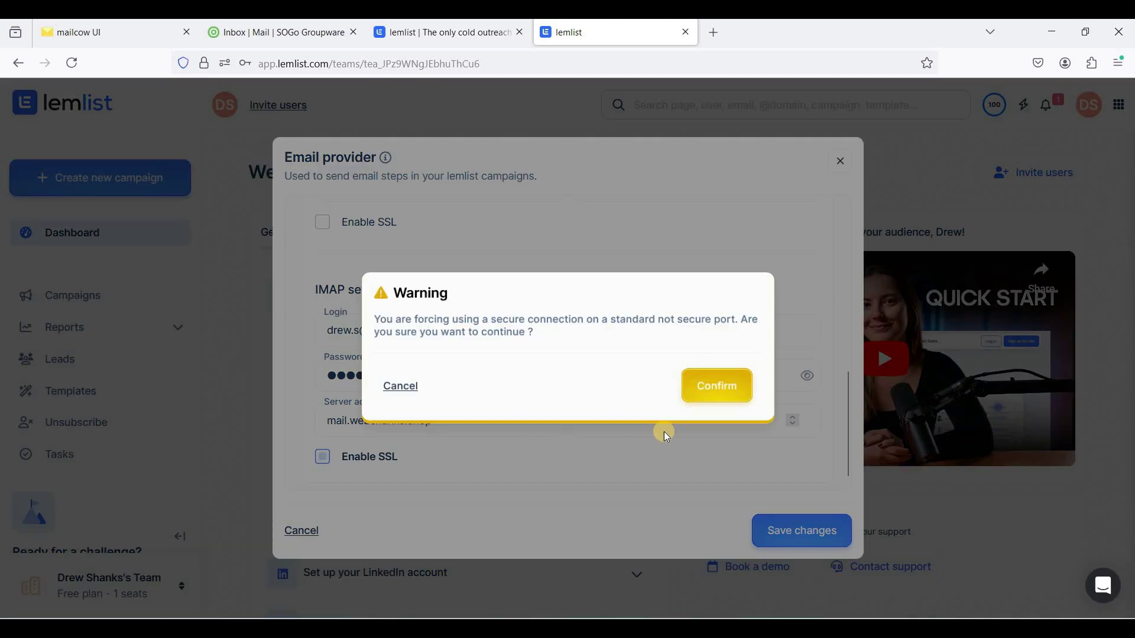
pyautogui.click(715, 388)
pyautogui.click(701, 416)
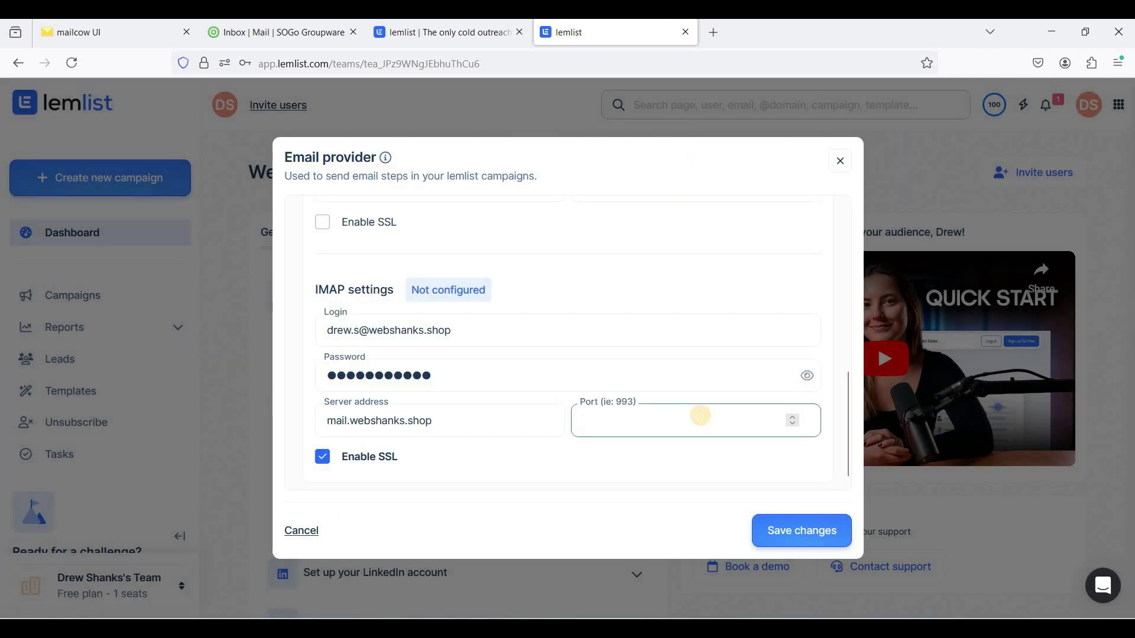
pyautogui.write('993')
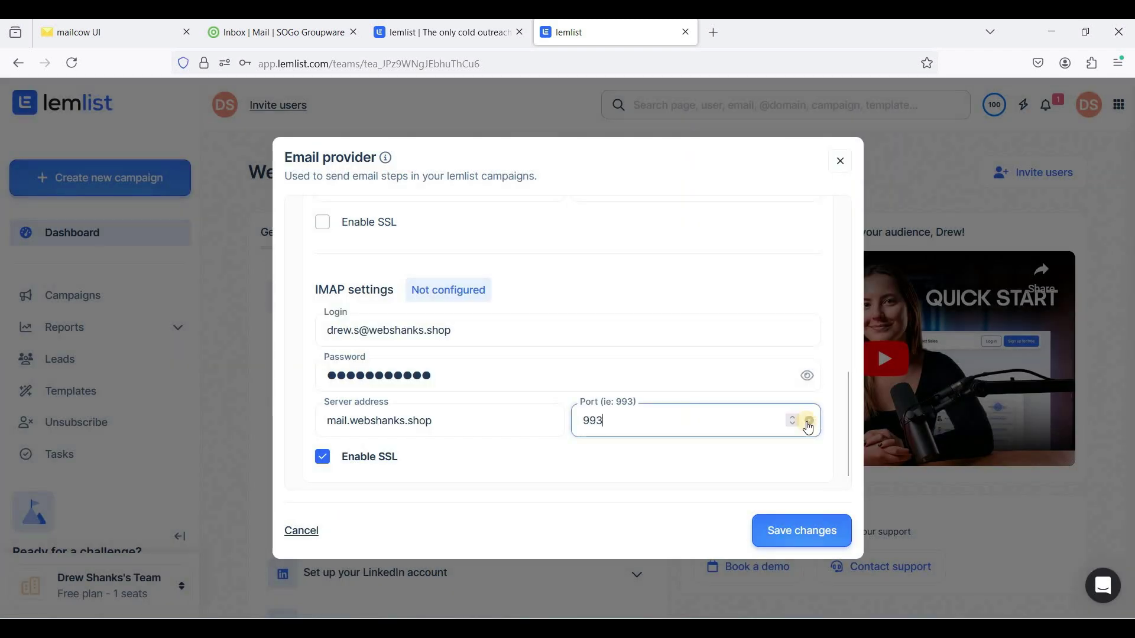
pyautogui.moveTo(849, 431)
pyautogui.mouseDown()
pyautogui.moveTo(854, 324)
pyautogui.moveTo(852, 471)
pyautogui.mouseUp()
pyautogui.click(801, 530)
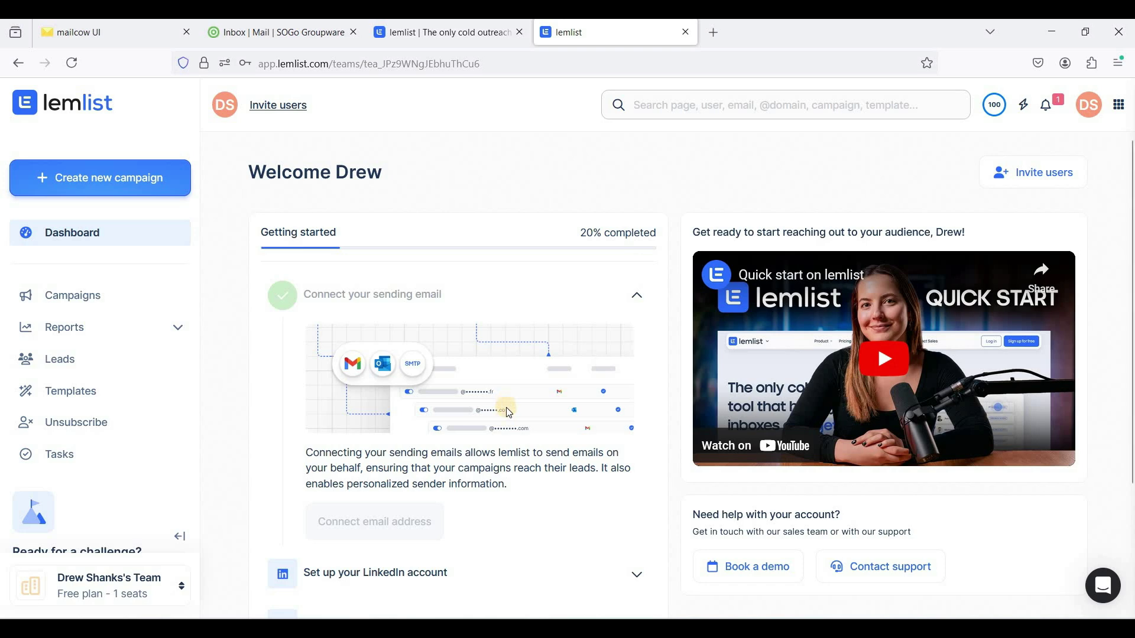
pyautogui.scroll(-2, 507, 409)
pyautogui.scroll(-2, 507, 409)
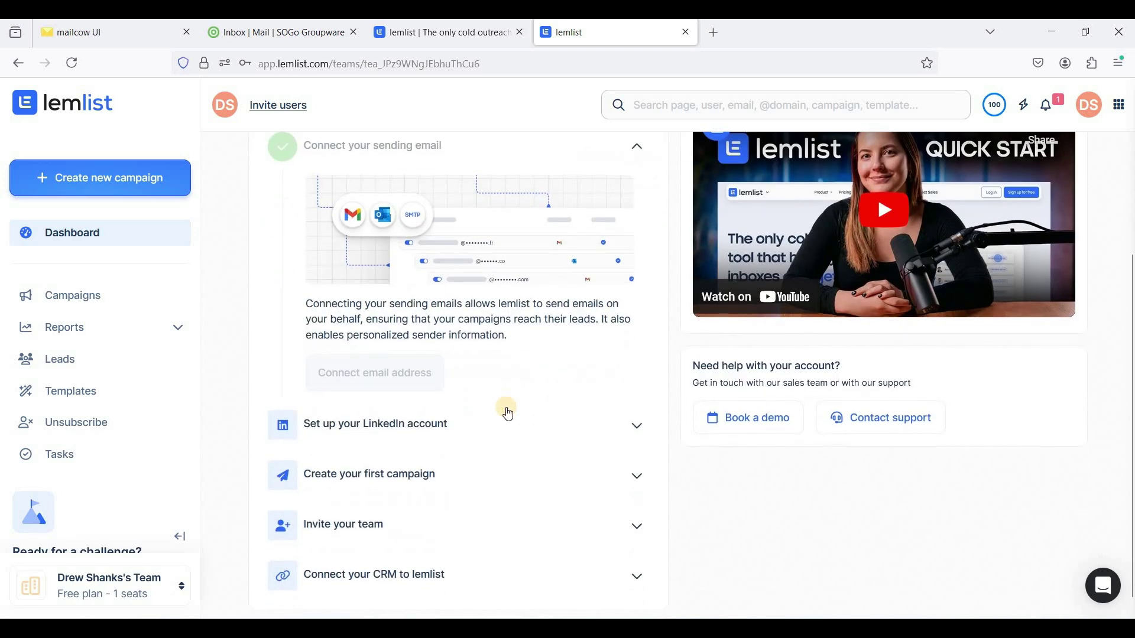
pyautogui.scroll(3, 508, 412)
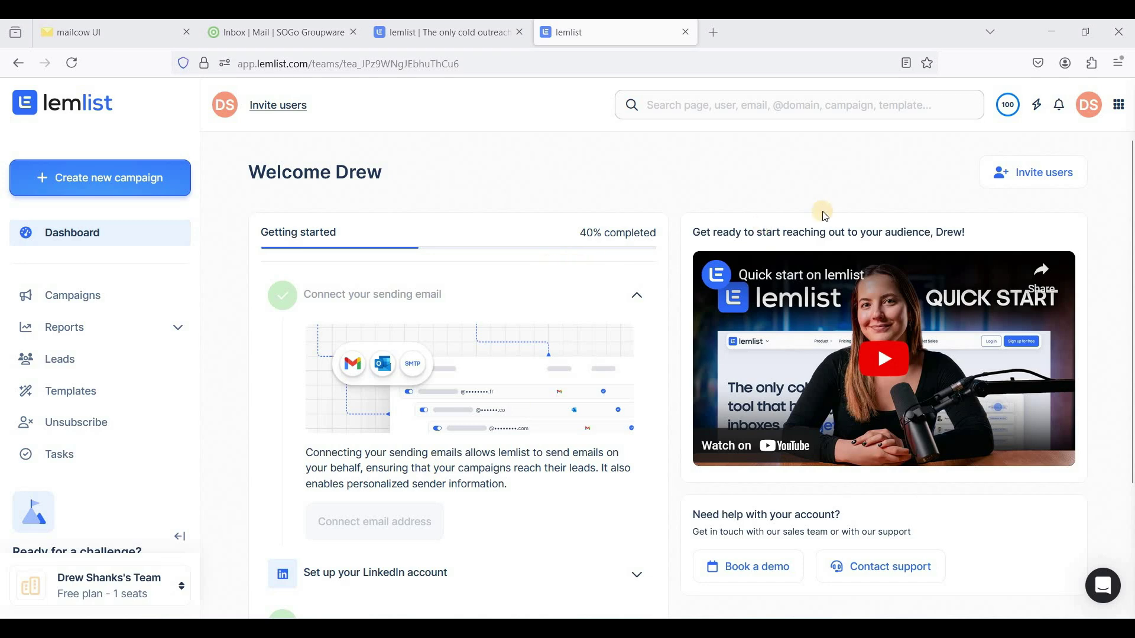
# Step: Go to Sending settings through the DS account menu's Settings
pyautogui.click(1088, 105)
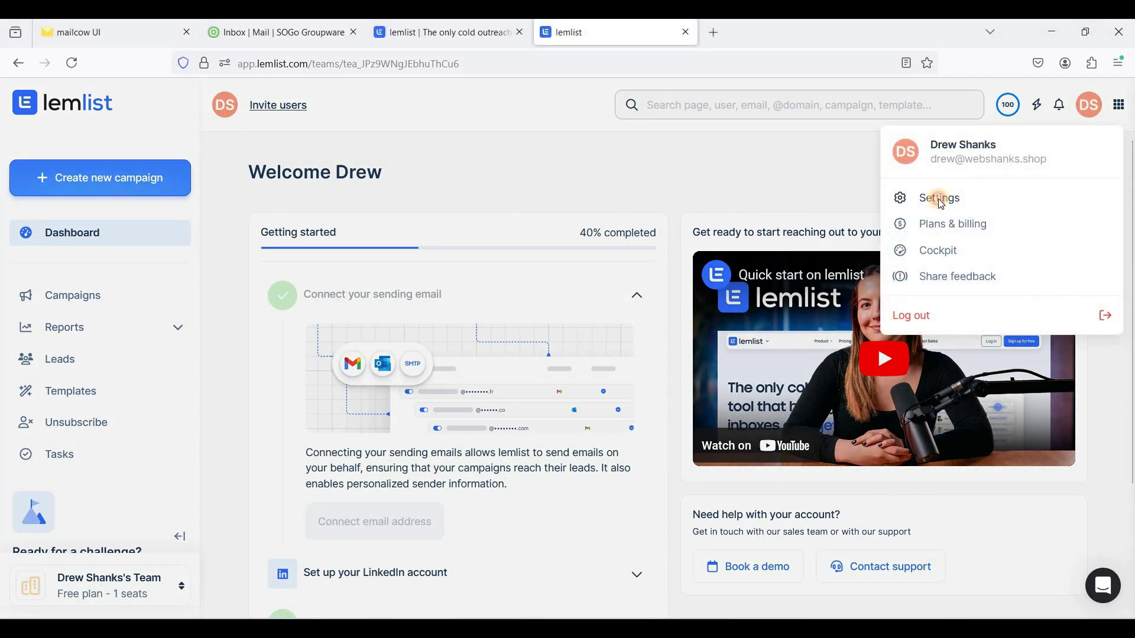
pyautogui.click(936, 198)
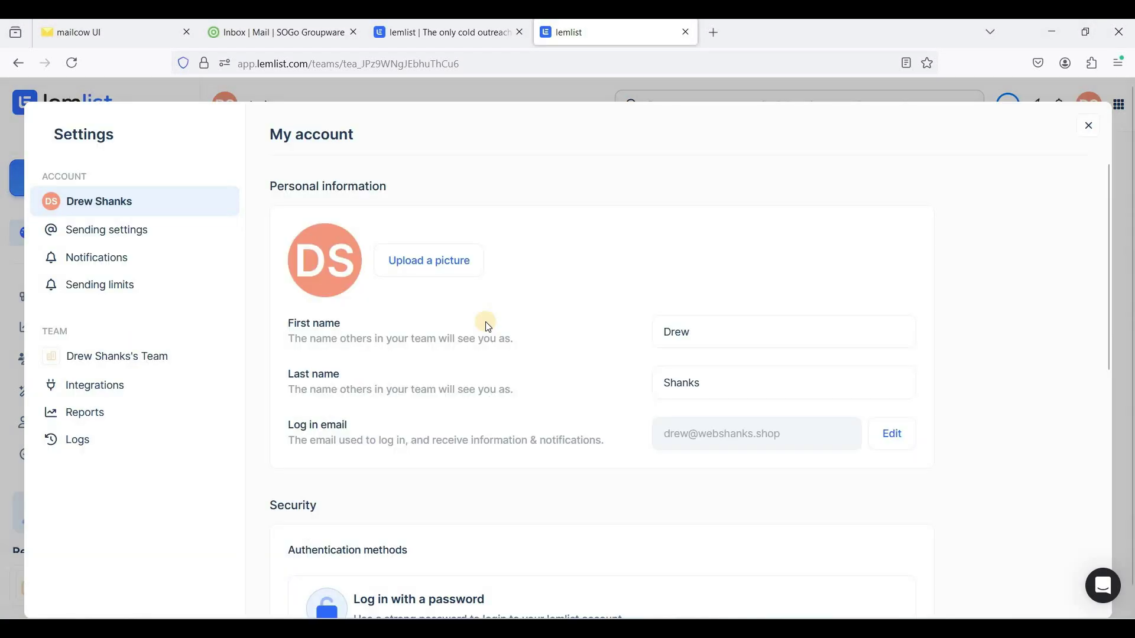
pyautogui.click(125, 230)
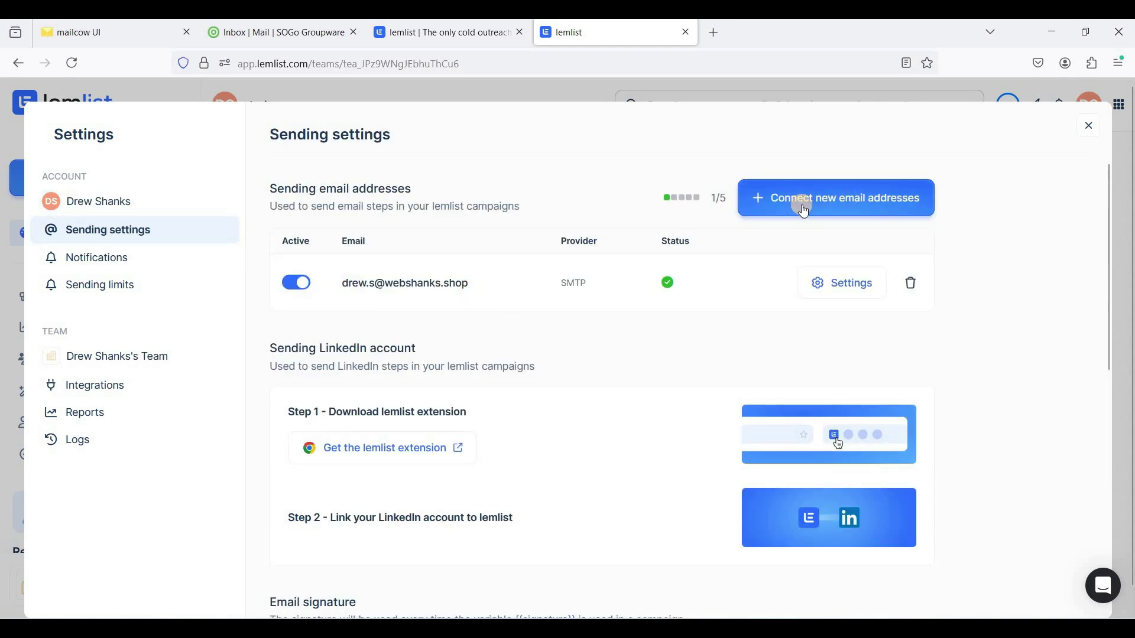
# Step: Add a new sender, accept the one-person policy, and pick Other email provider (SMTP/IMAP)
pyautogui.click(803, 206)
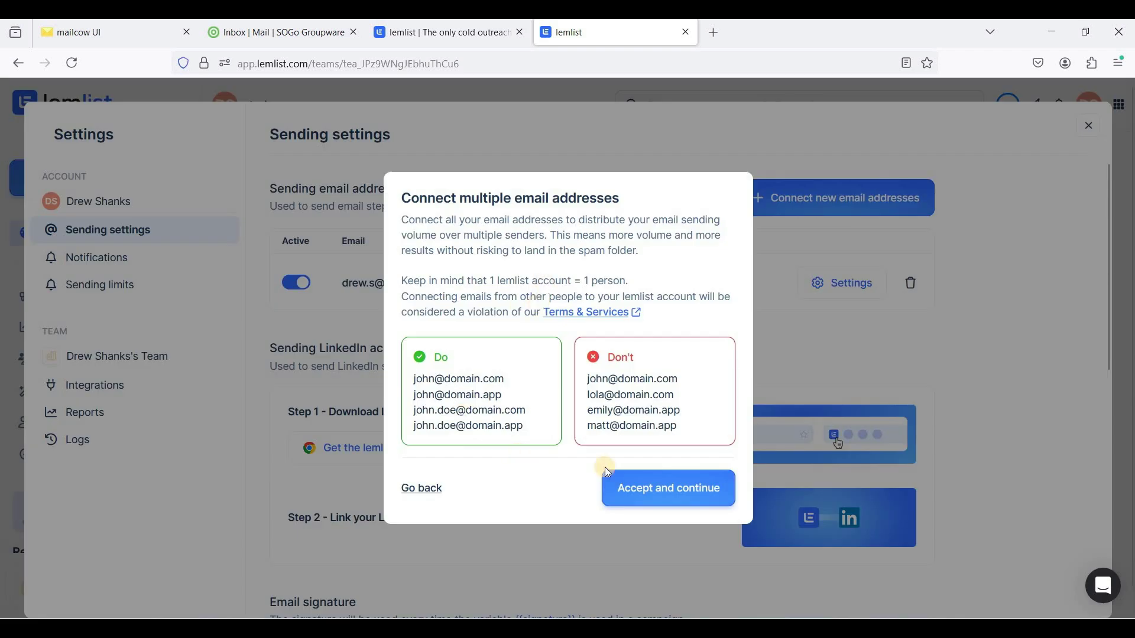
pyautogui.click(668, 488)
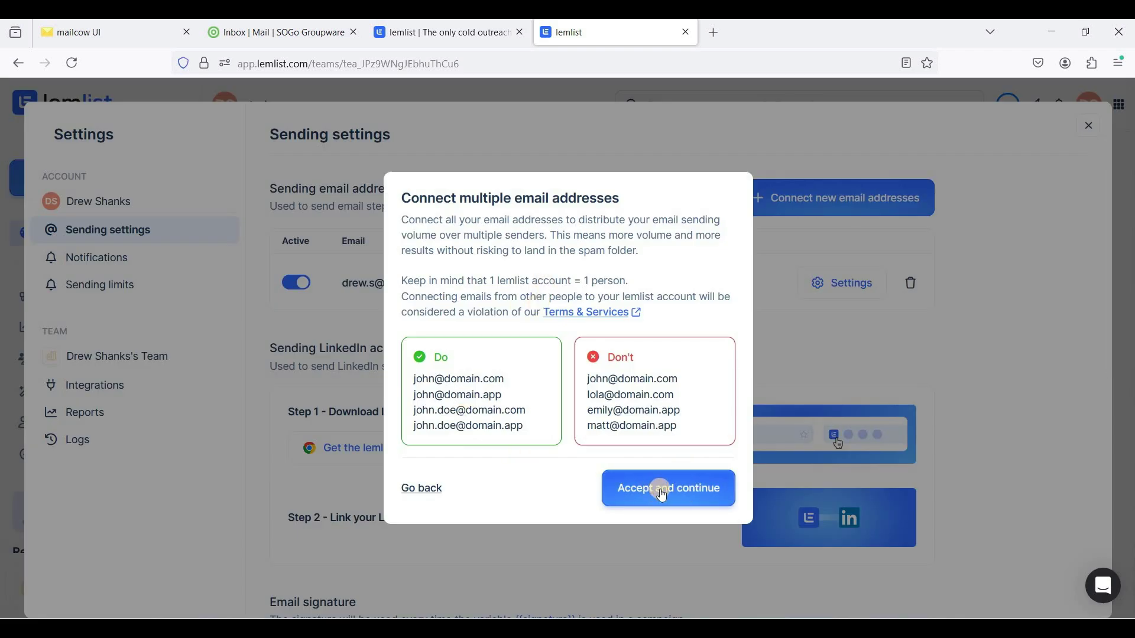
pyautogui.click(660, 491)
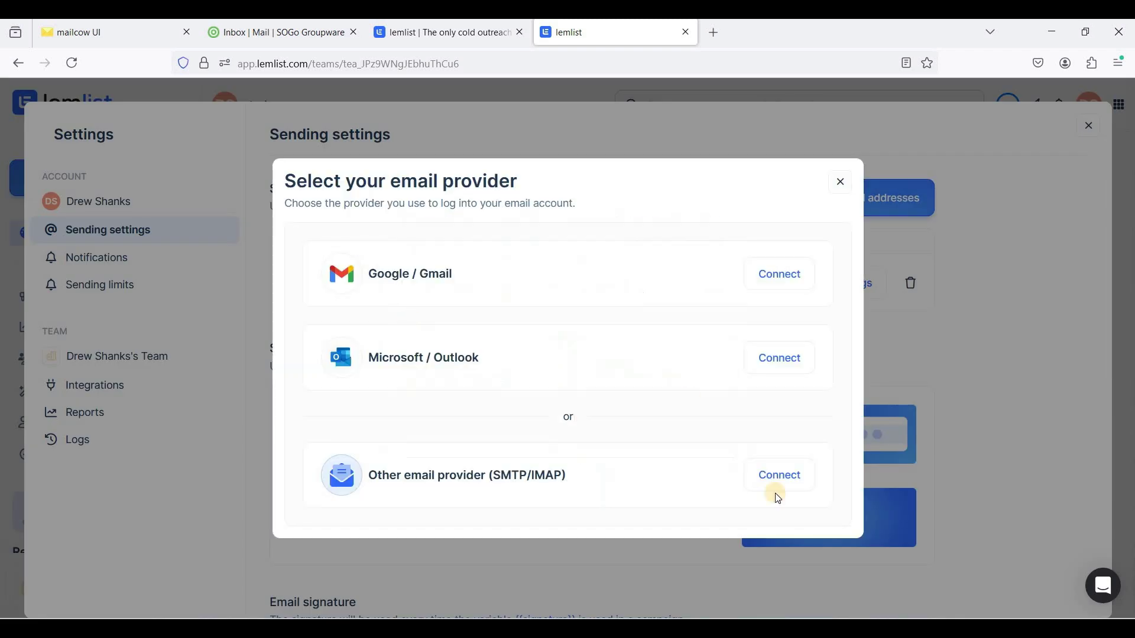
pyautogui.click(780, 486)
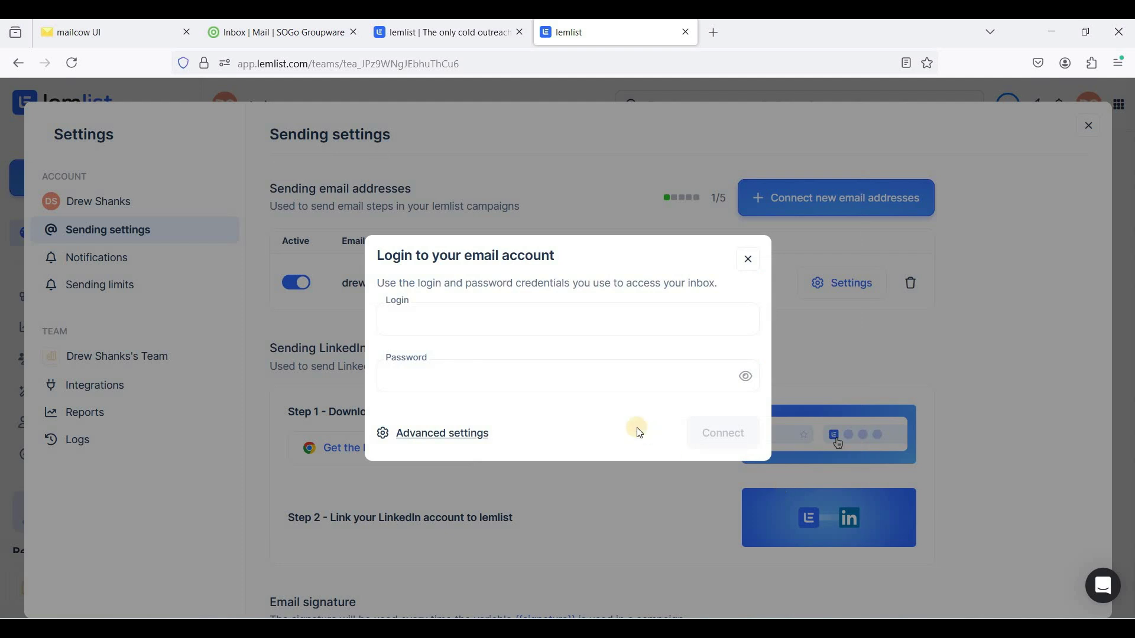
pyautogui.click(107, 32)
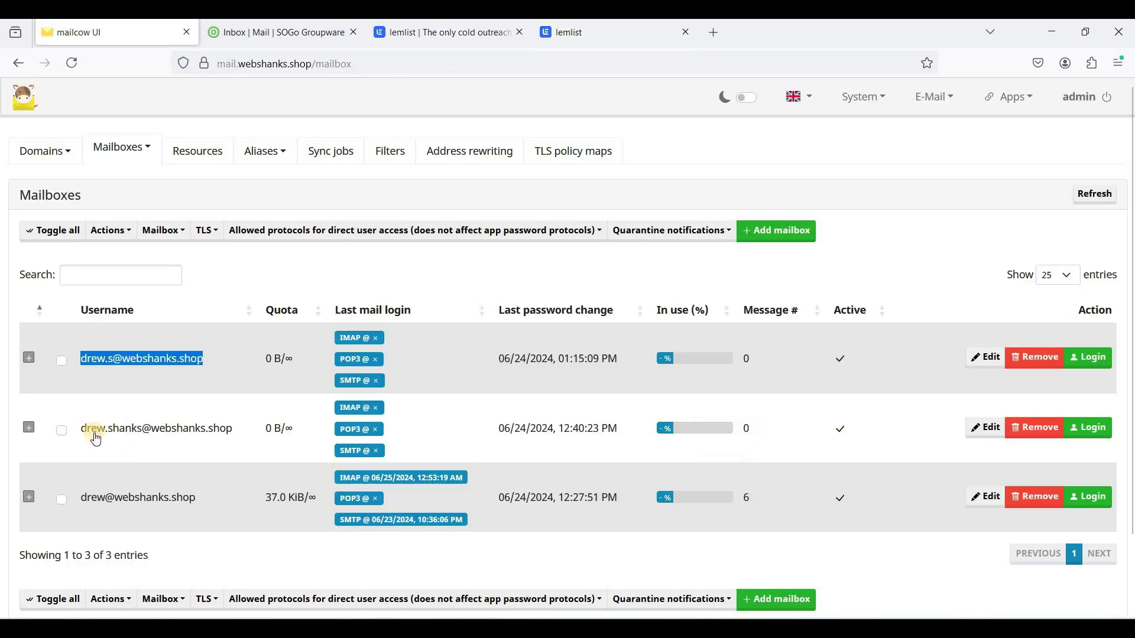
pyautogui.doubleClick(231, 430)
pyautogui.hotkey('ctrl', 'c')
pyautogui.click(612, 32)
pyautogui.click(484, 314)
pyautogui.hotkey('ctrl', 'v')
pyautogui.click(493, 379)
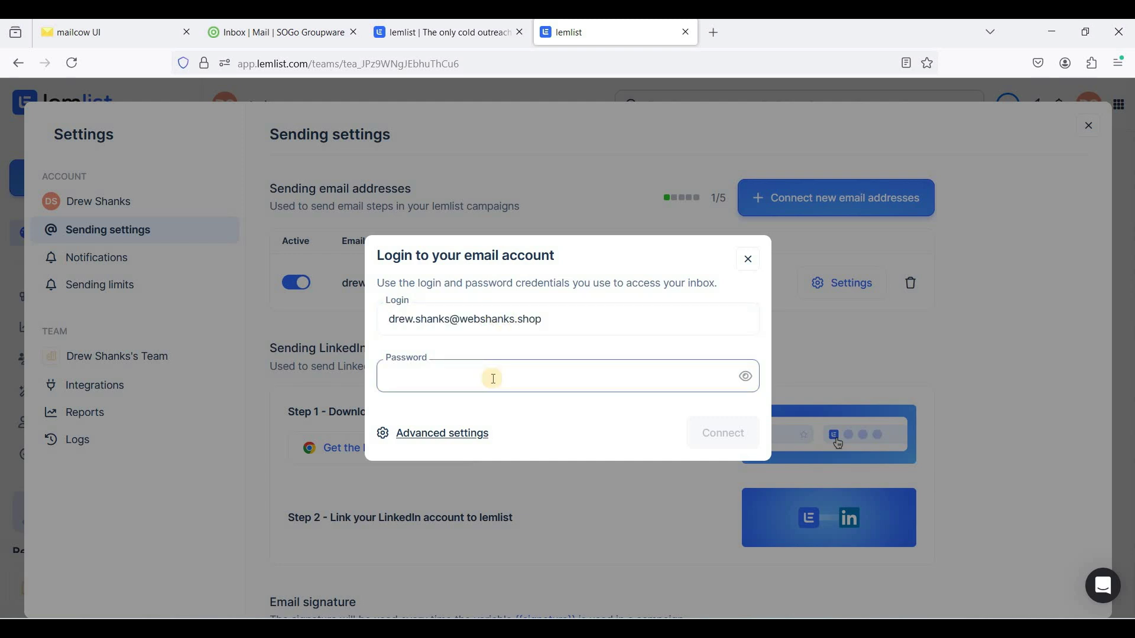
pyautogui.hotkey('ctrl', 'v')
pyautogui.click(723, 432)
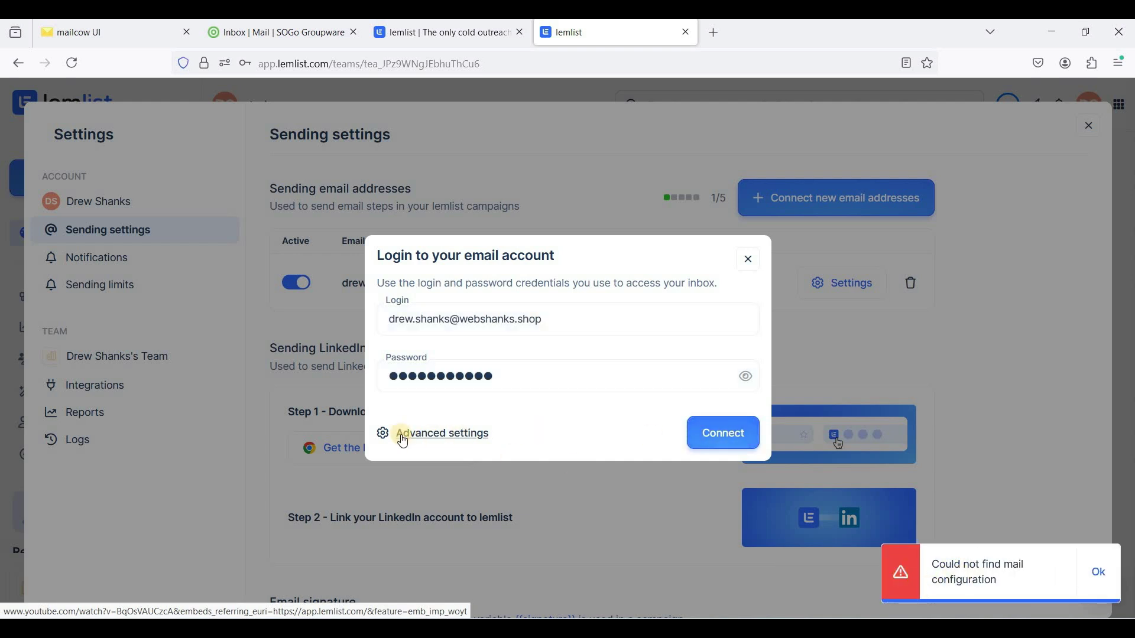
# Step: Use server mail.webshanks.shop, SMTP port 587, and IMAP port 993 with SSL, then save
pyautogui.click(441, 432)
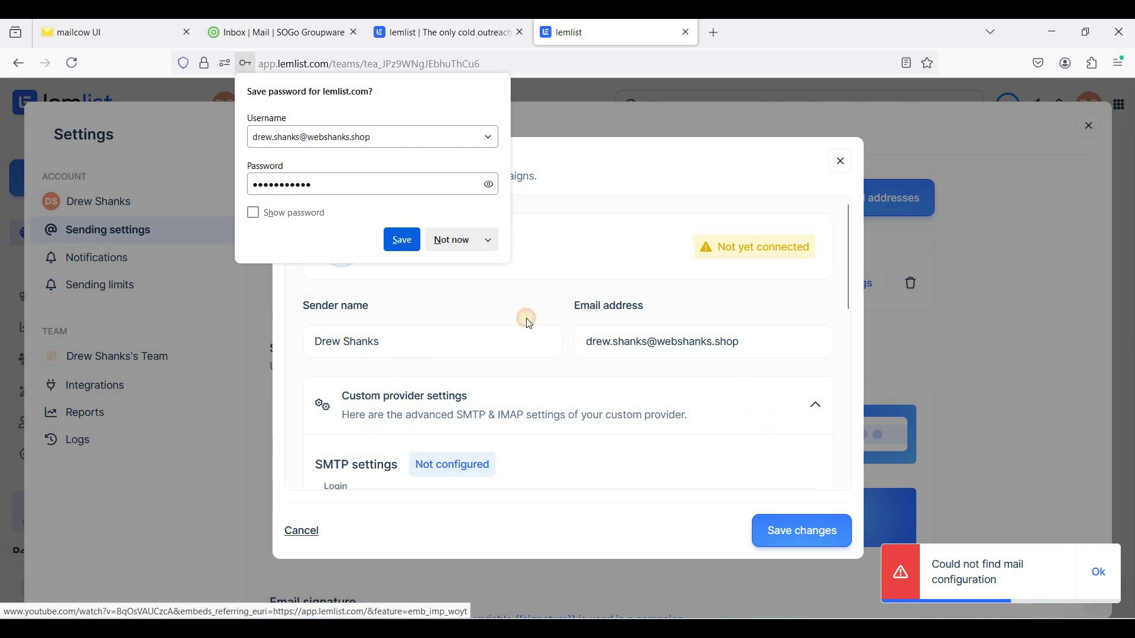
pyautogui.scroll(-5, 558, 355)
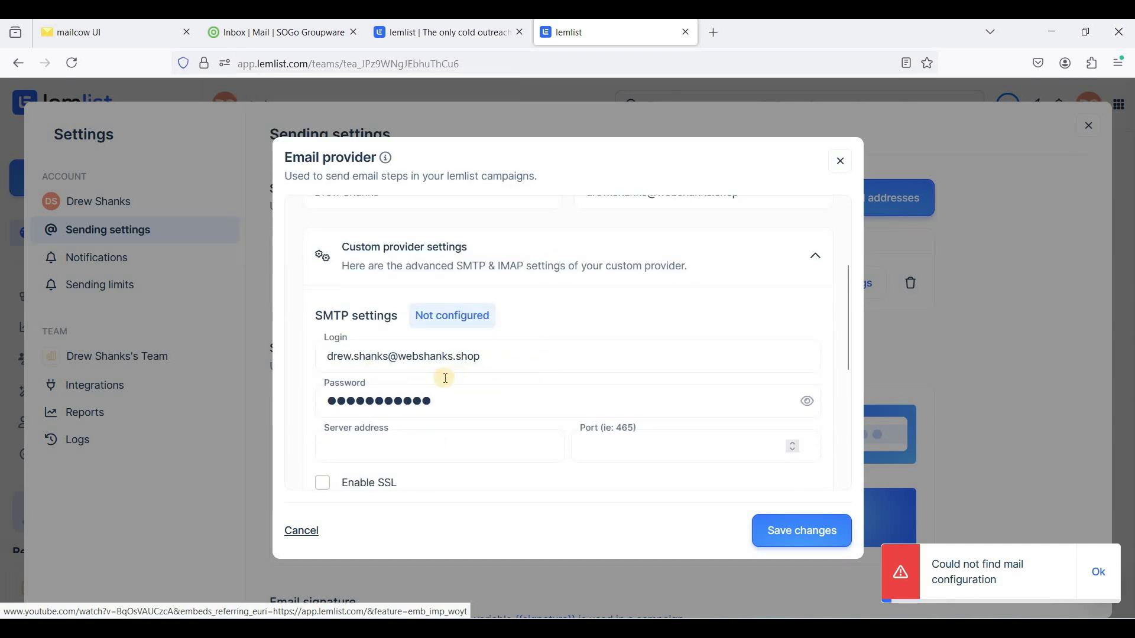
pyautogui.click(444, 379)
pyautogui.write('mail.webshanks')
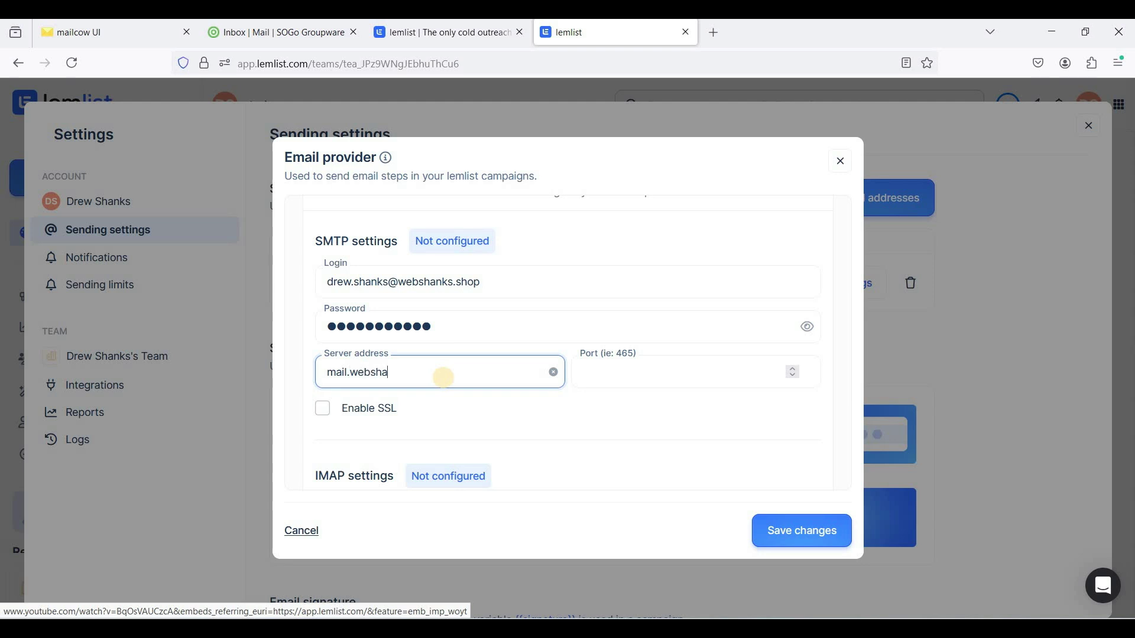
pyautogui.write('.shop')
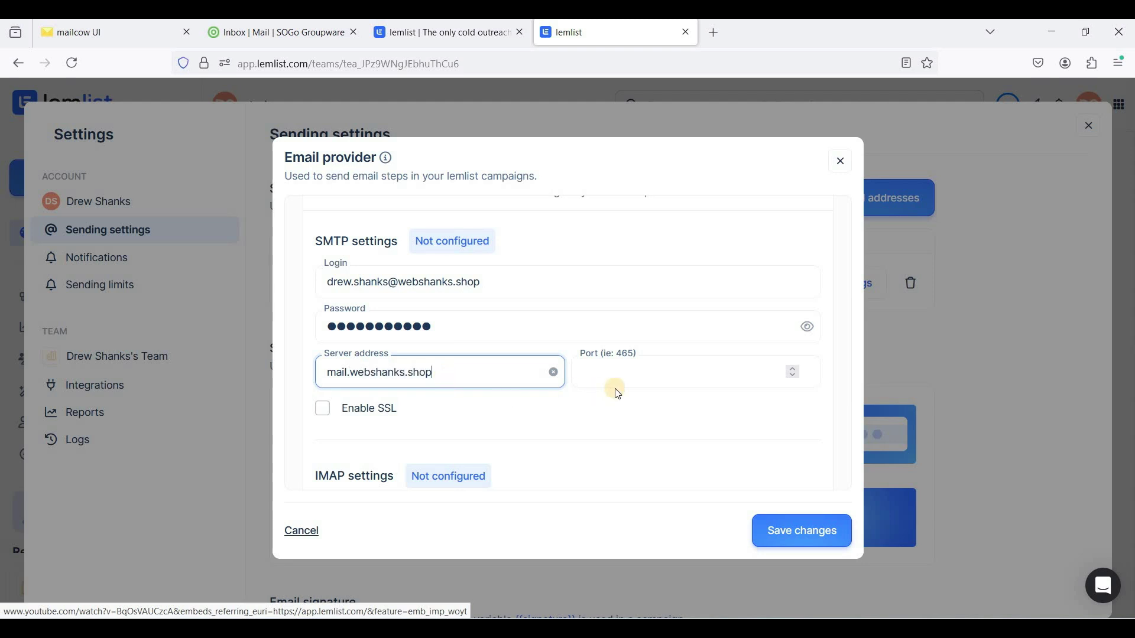
pyautogui.click(632, 370)
pyautogui.write('587')
pyautogui.scroll(-3, 629, 414)
pyautogui.scroll(-2, 604, 408)
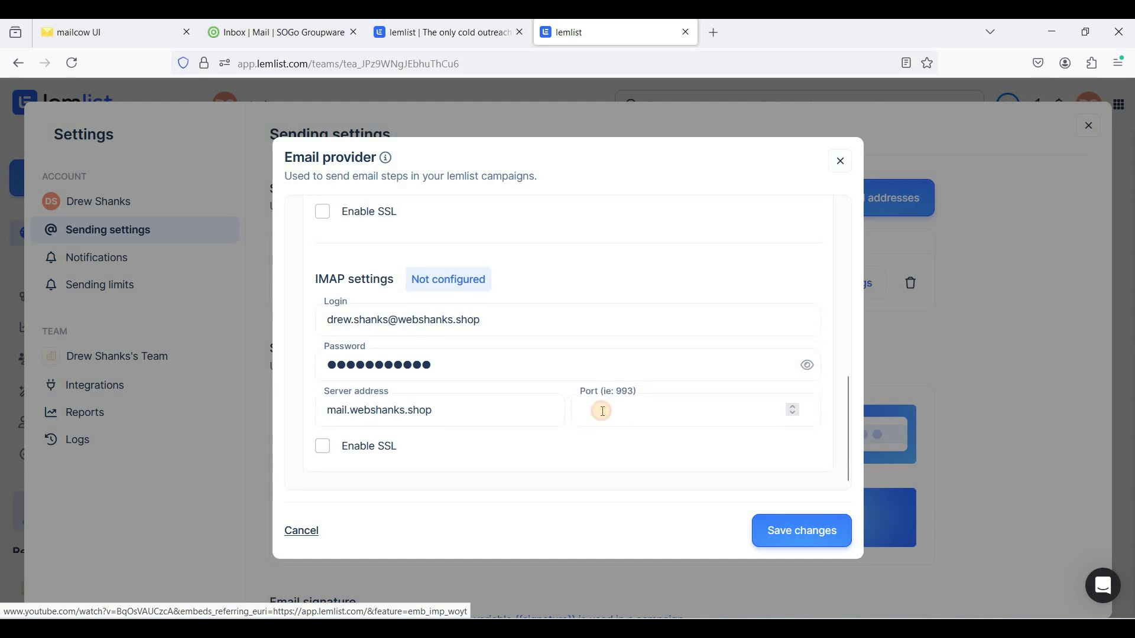
pyautogui.click(601, 409)
pyautogui.write('993')
pyautogui.click(376, 445)
pyautogui.click(782, 530)
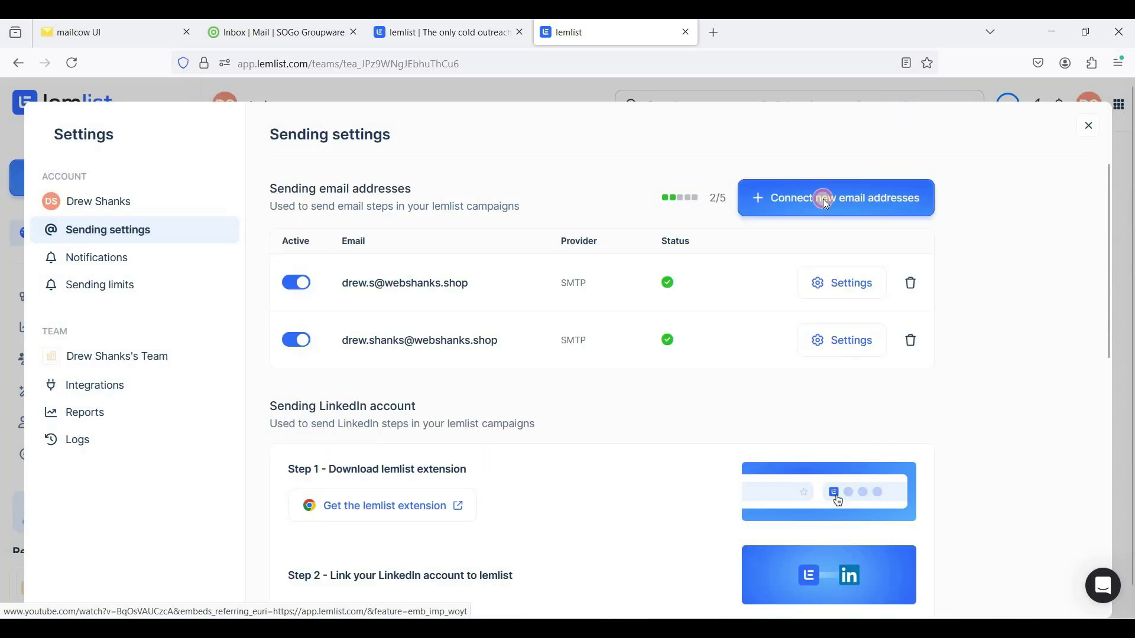
pyautogui.click(823, 198)
pyautogui.click(106, 32)
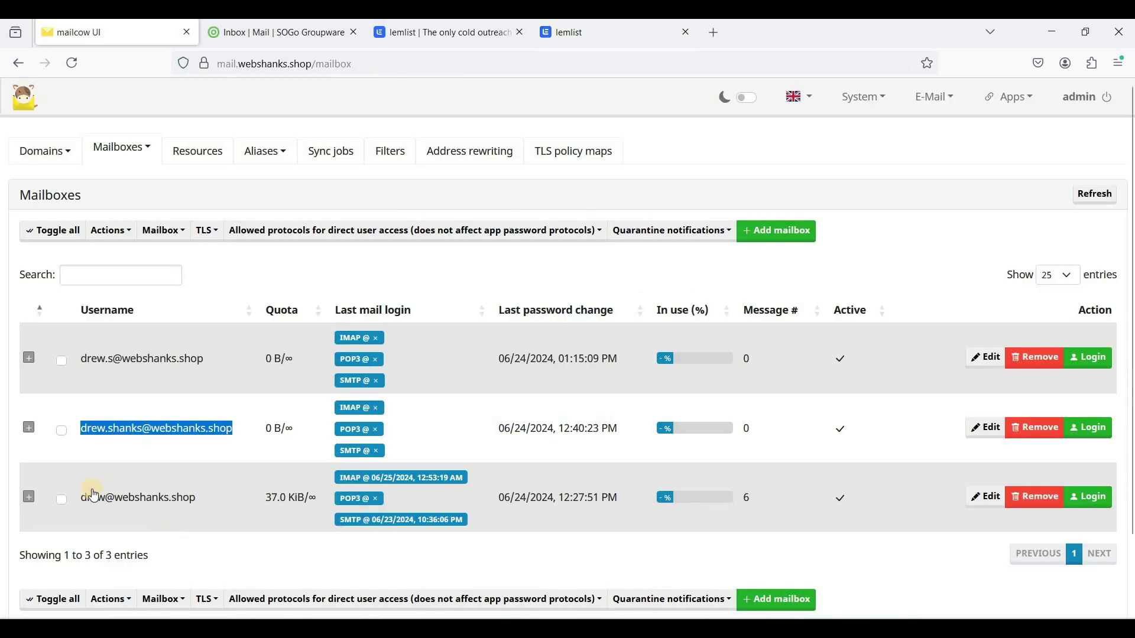
pyautogui.tripleClick(191, 498)
pyautogui.hotkey('ctrl', 'c')
pyautogui.click(585, 32)
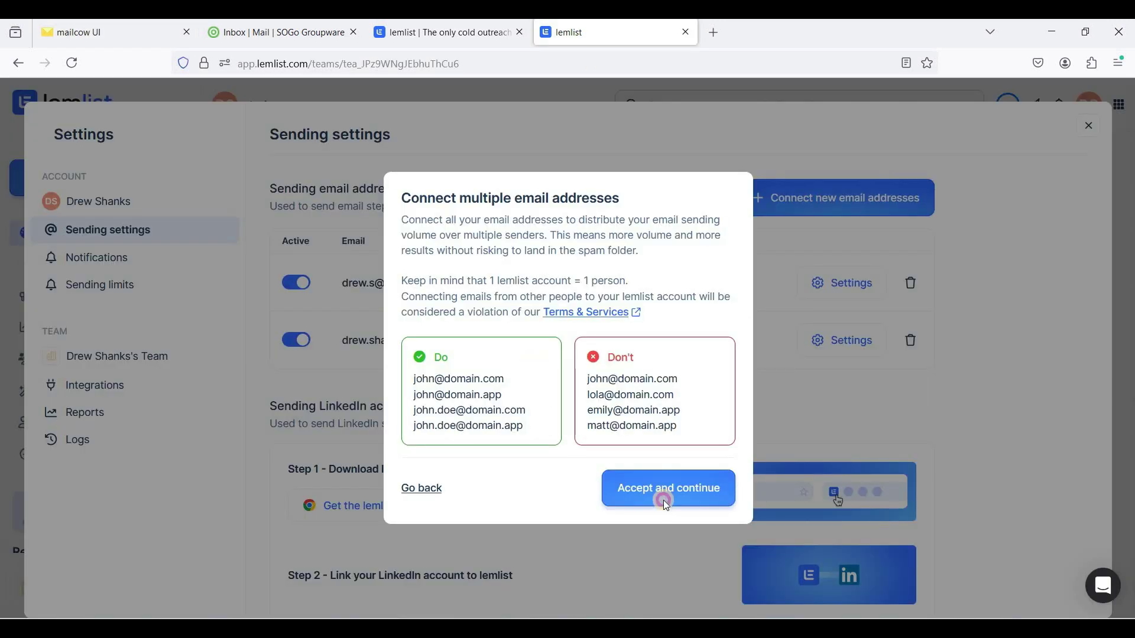
pyautogui.click(665, 493)
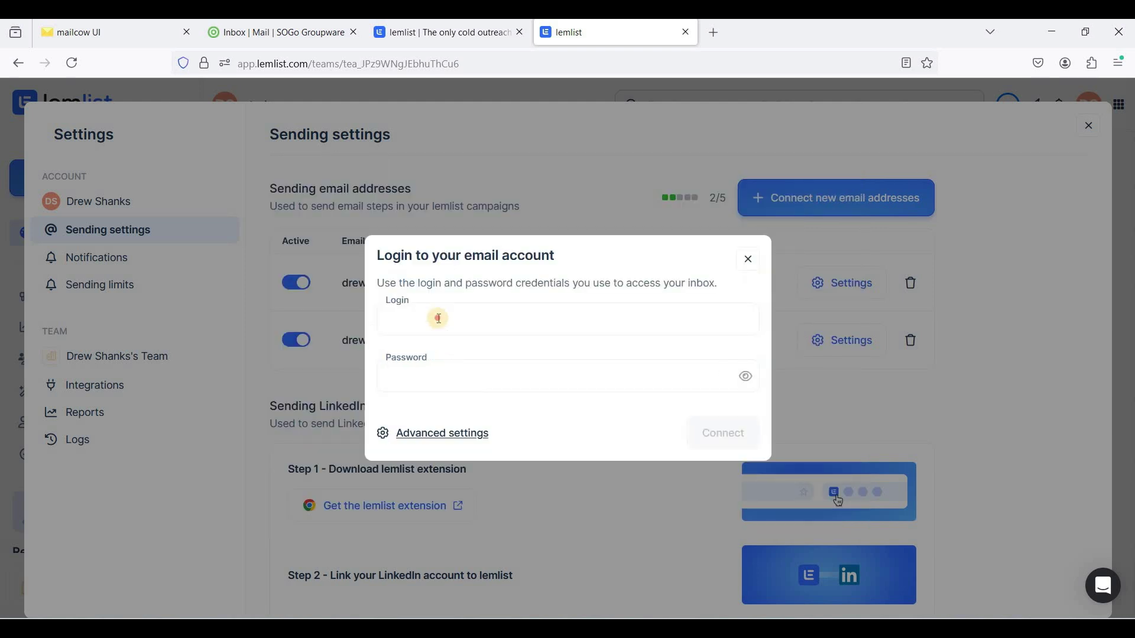
pyautogui.click(438, 318)
pyautogui.hotkey('ctrl', 'v')
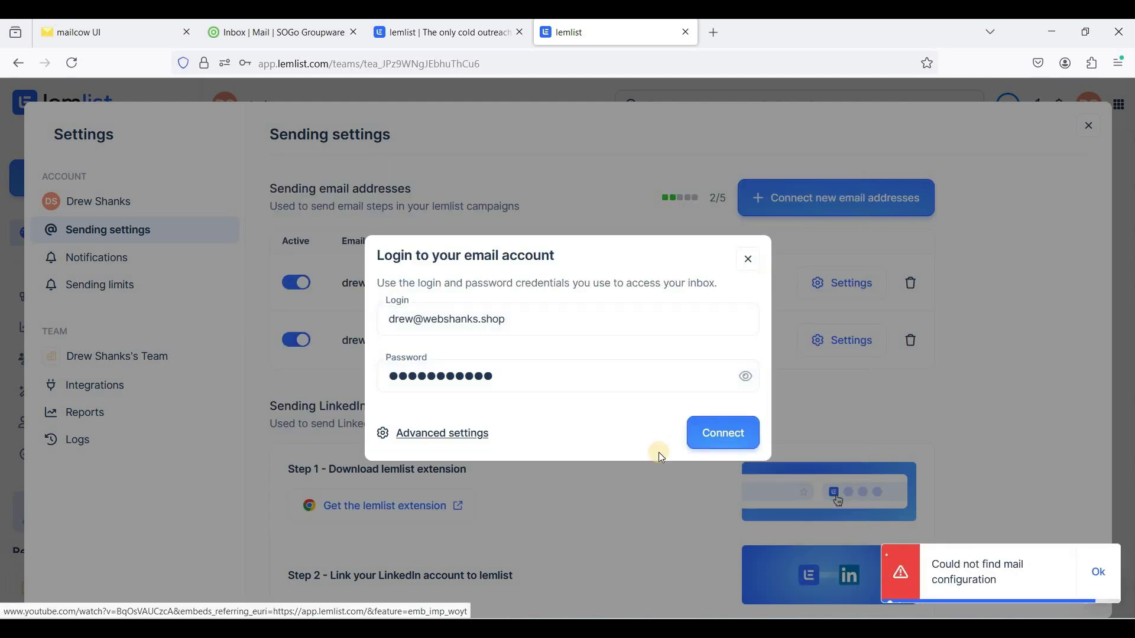
pyautogui.click(433, 434)
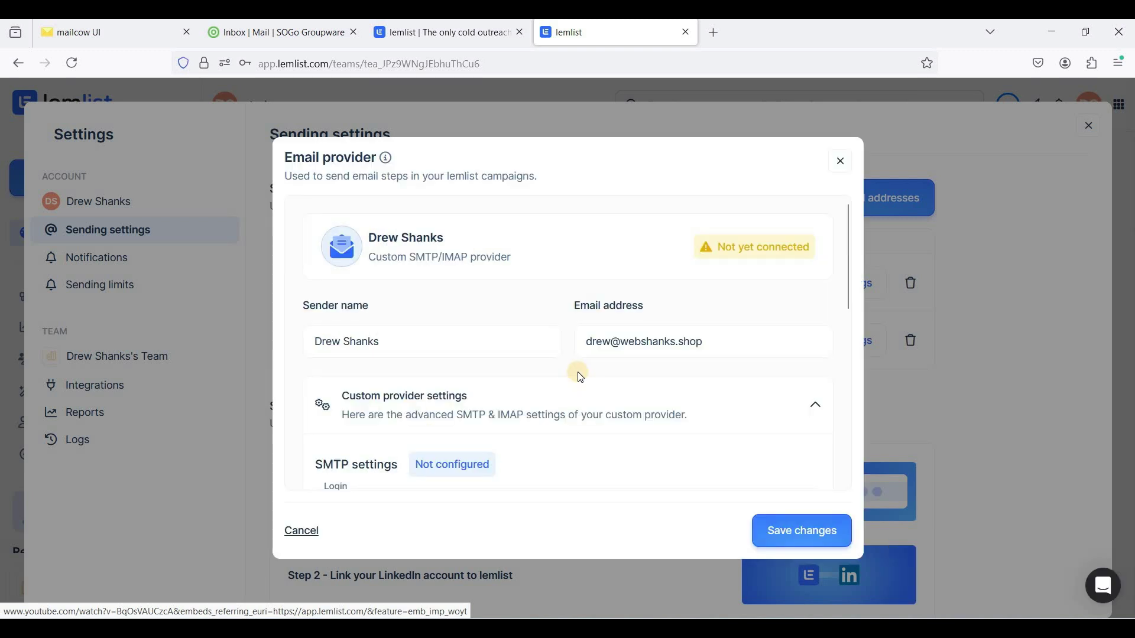
pyautogui.scroll(-2, 552, 397)
pyautogui.click(412, 369)
pyautogui.write('mail.webshanks.shop')
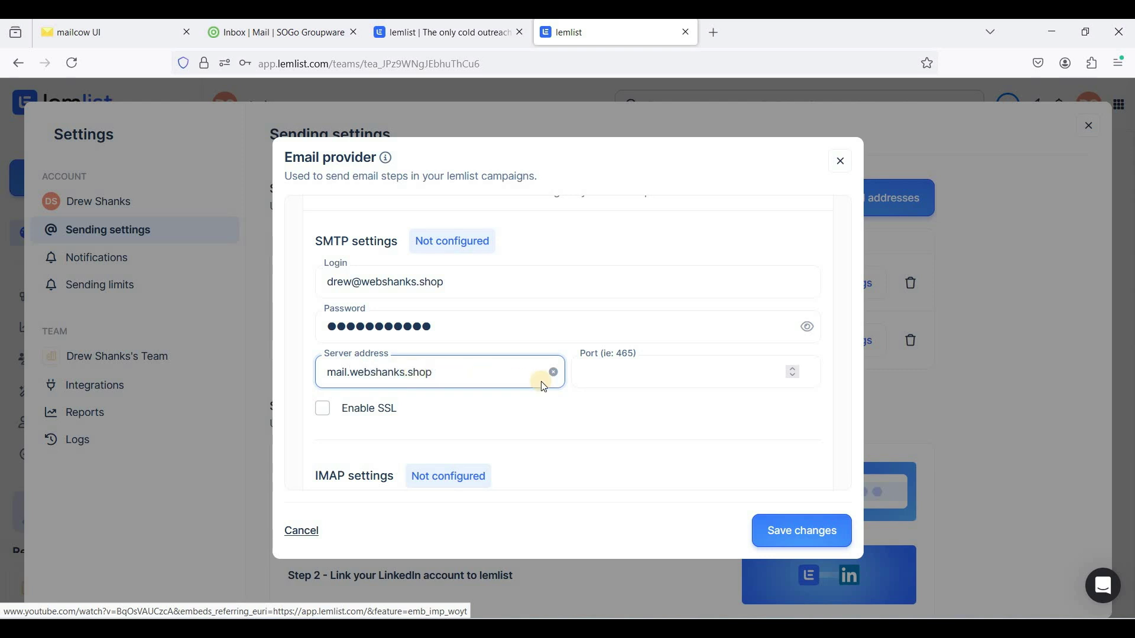
pyautogui.click(600, 366)
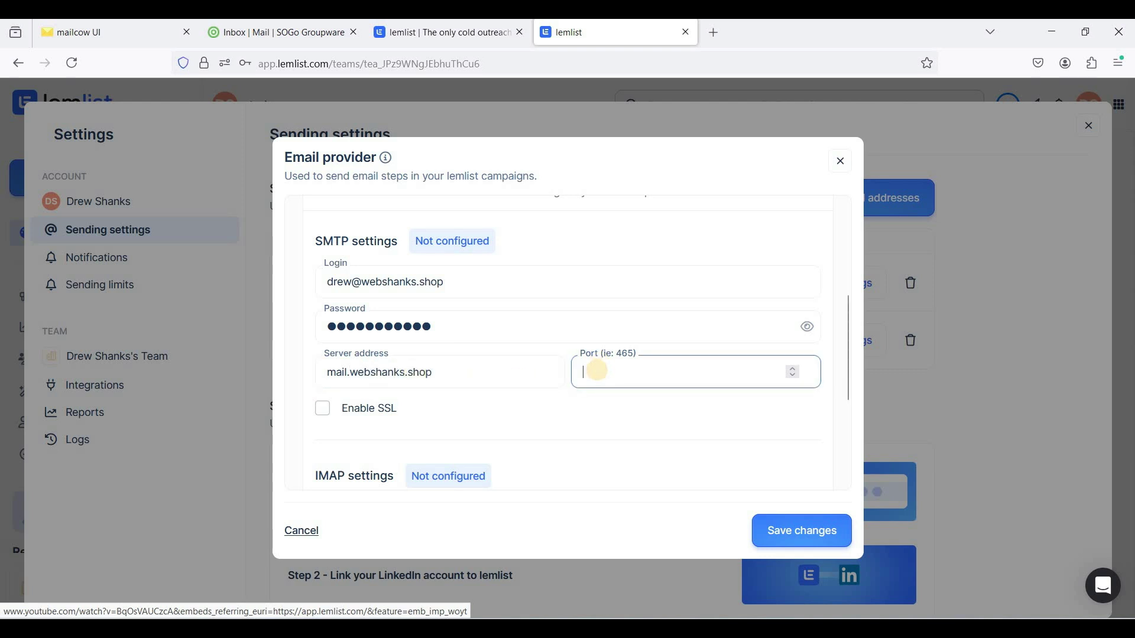
pyautogui.write('587')
pyautogui.click(515, 413)
pyautogui.scroll(-2, 470, 417)
pyautogui.scroll(-3, 497, 408)
pyautogui.scroll(-2, 550, 408)
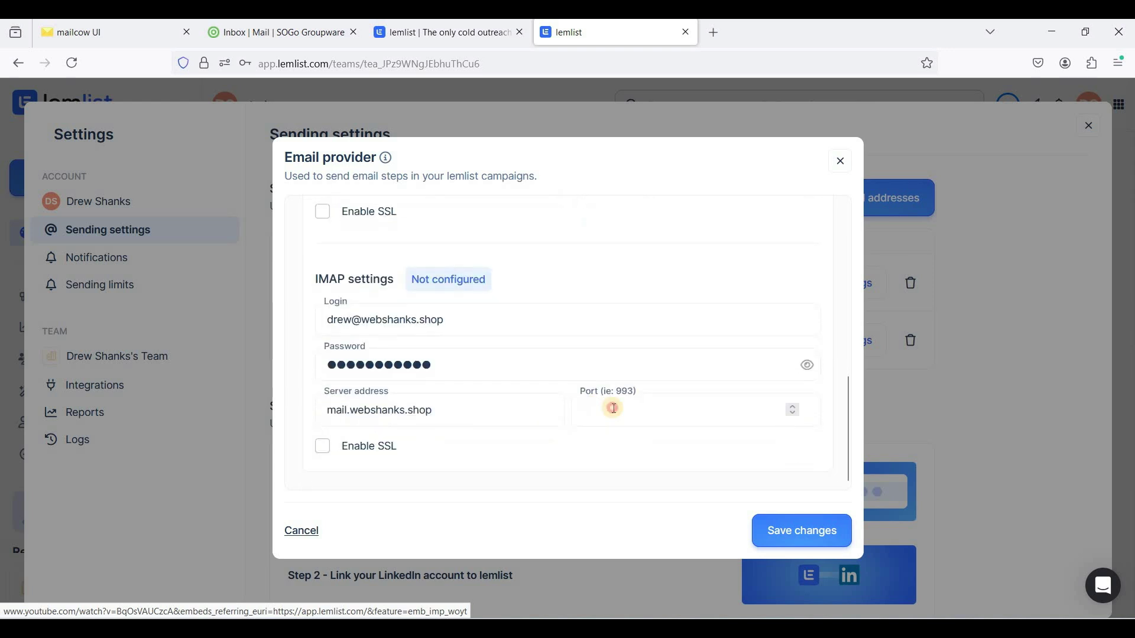
# Step: Set IMAP port 993 with SSL enabled, accept the port warning, and save
pyautogui.click(613, 408)
pyautogui.write('933')
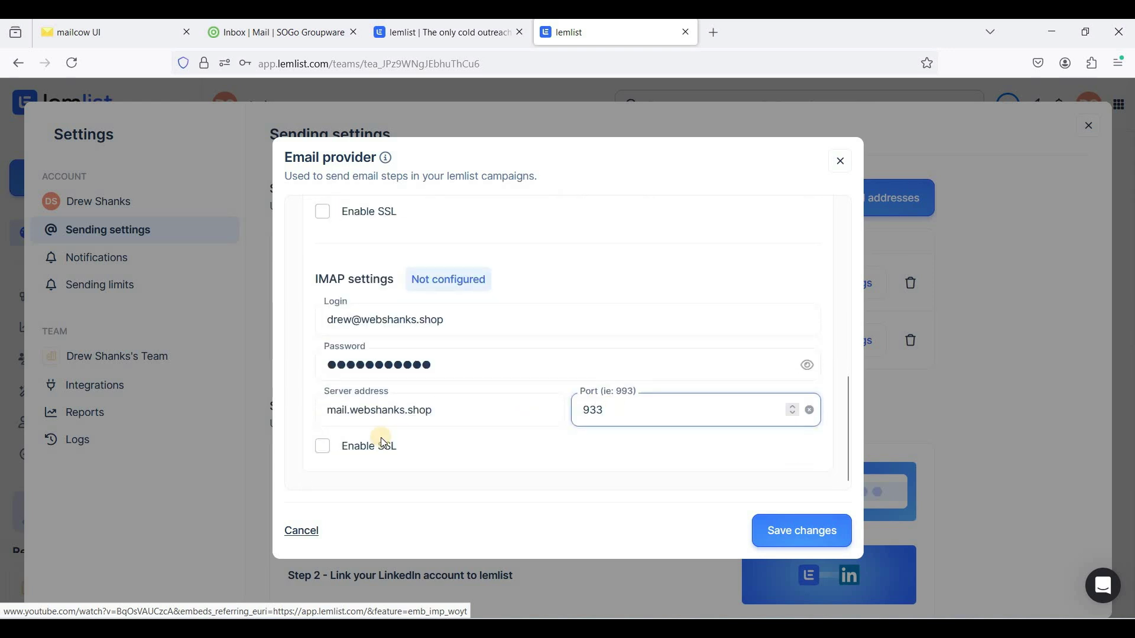
pyautogui.click(322, 446)
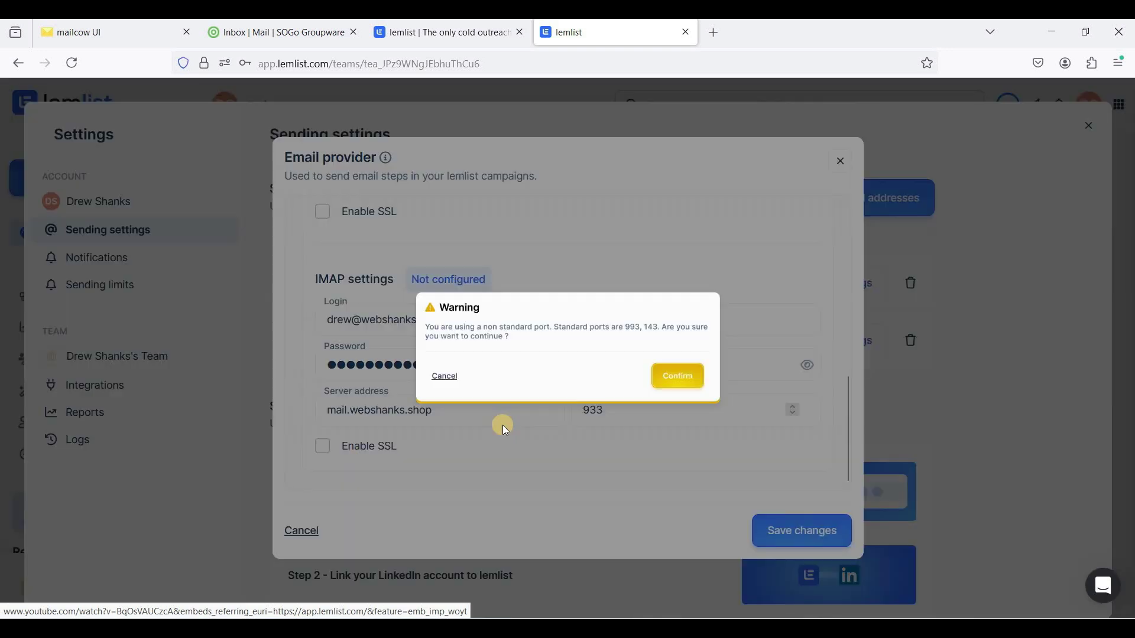
pyautogui.click(702, 377)
pyautogui.click(667, 417)
pyautogui.write('993')
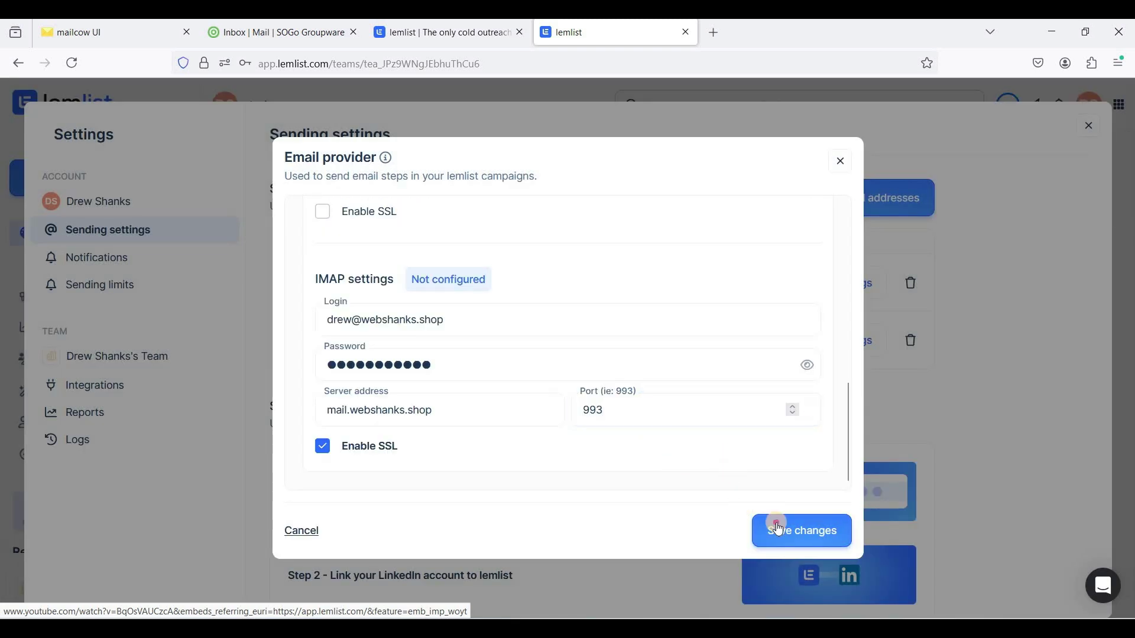
pyautogui.click(790, 530)
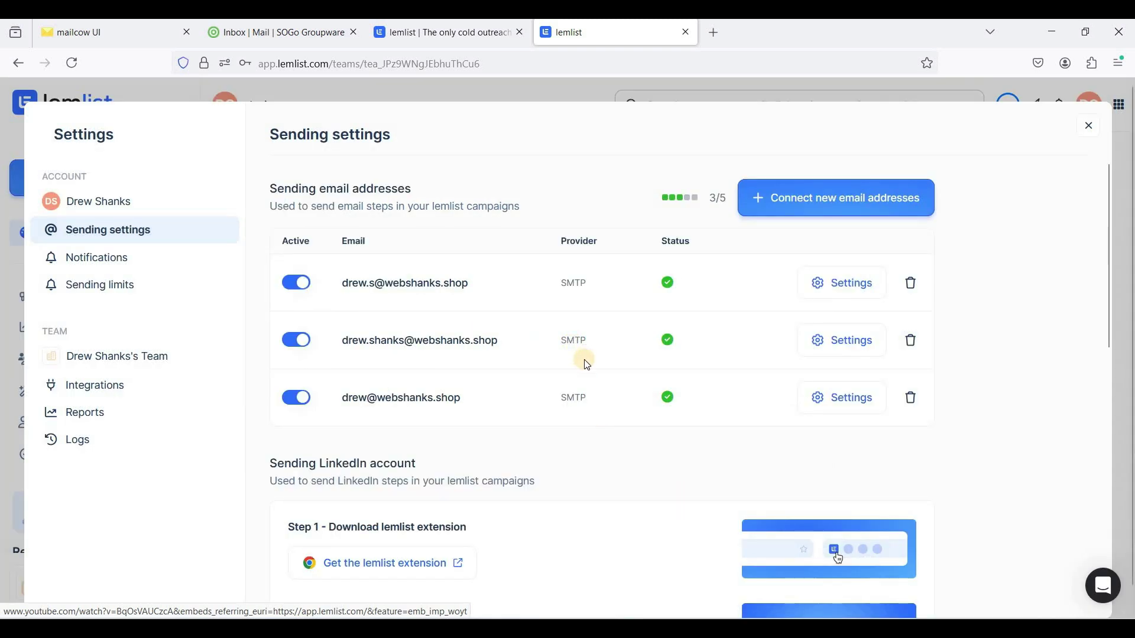
pyautogui.scroll(-1, 584, 359)
pyautogui.scroll(1, 462, 341)
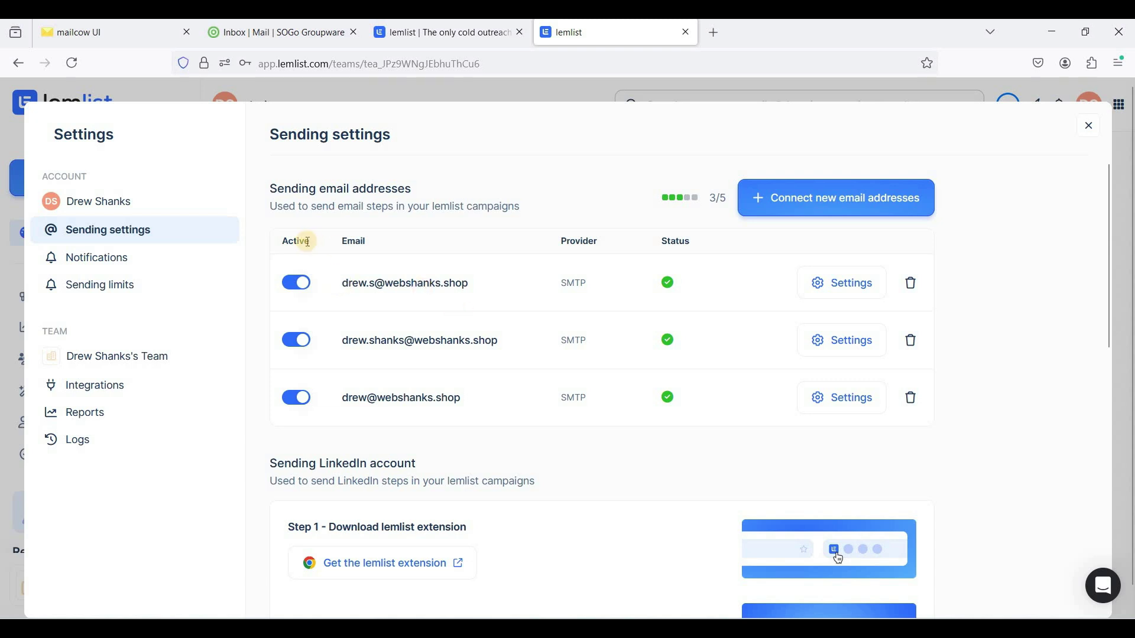
# Step: Review the Sending email addresses table showing three active SMTP senders (3/5)
pyautogui.moveTo(270, 188); pyautogui.dragTo(504, 390)
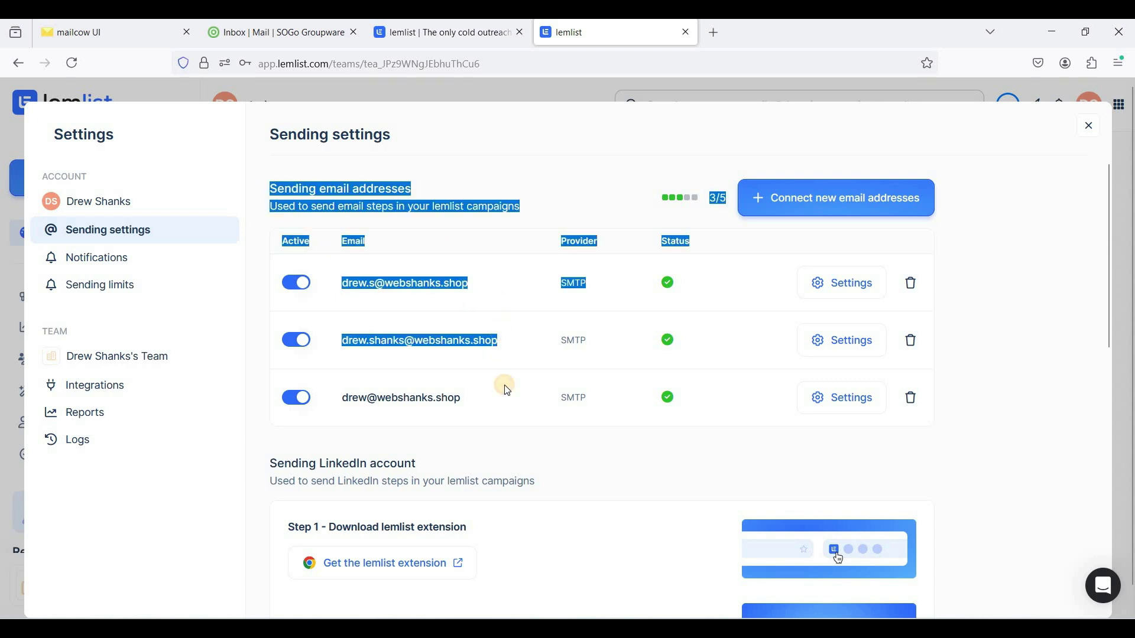
pyautogui.click(523, 388)
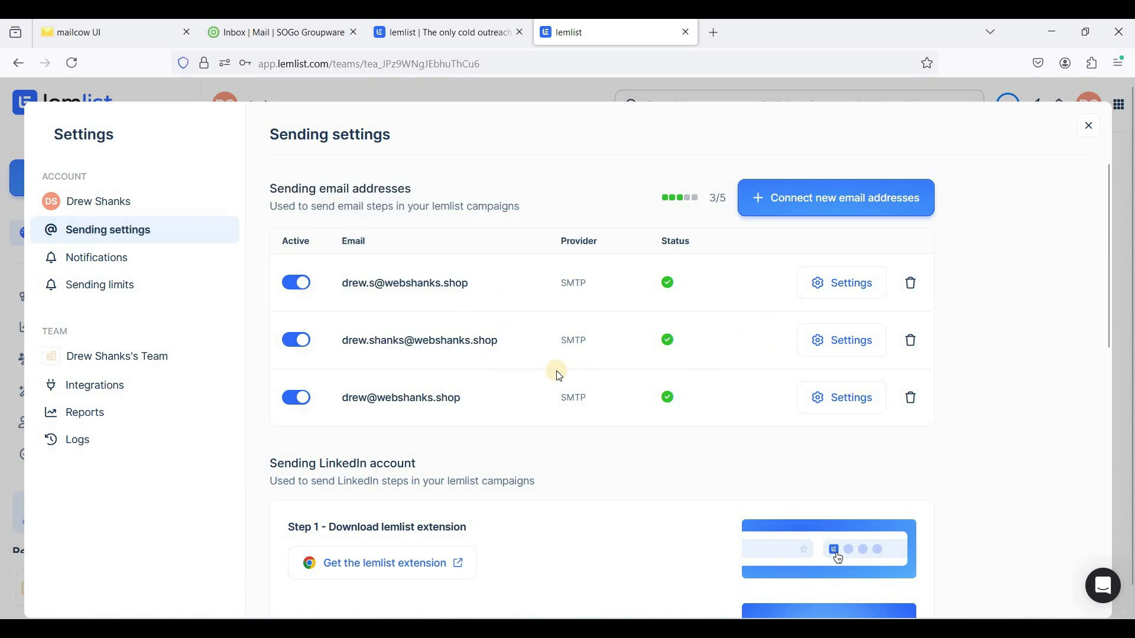
pyautogui.scroll(-2, 470, 399)
pyautogui.scroll(2, 489, 385)
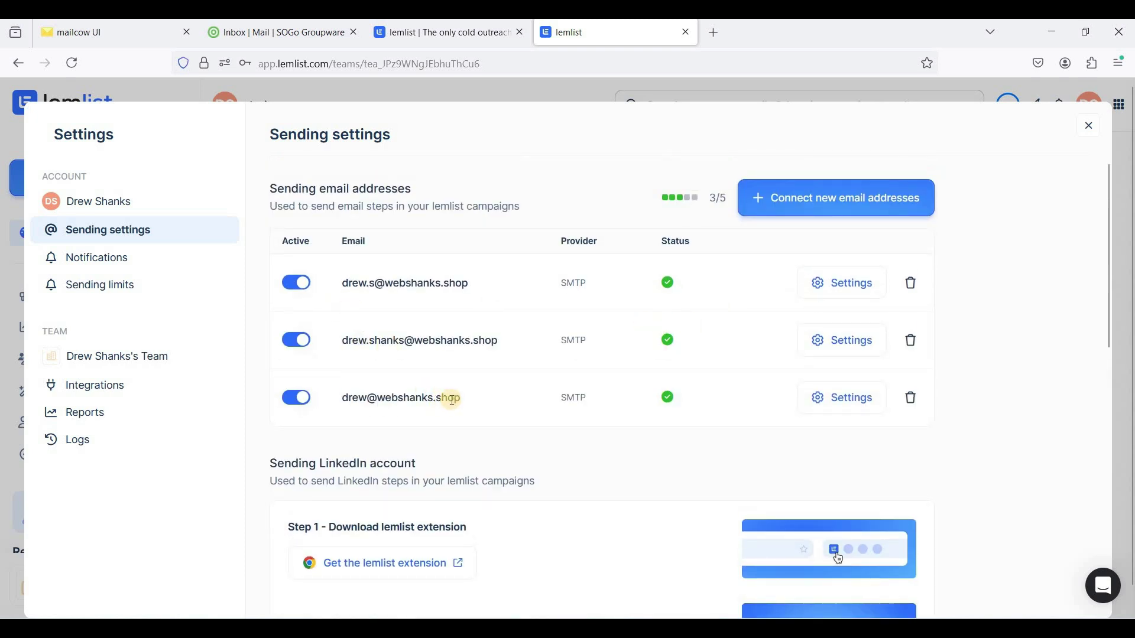